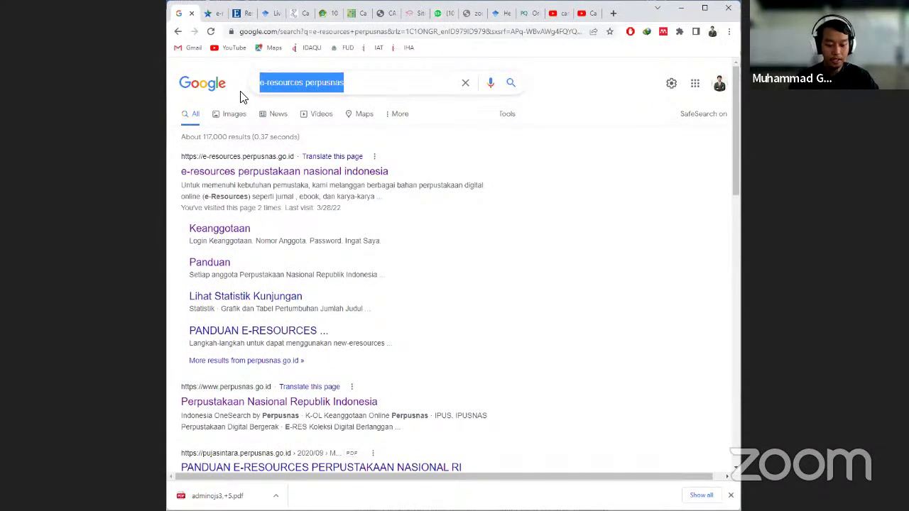
Step: Search Google for moraref and open the Moraref site from the results in a new tab
type("MO")
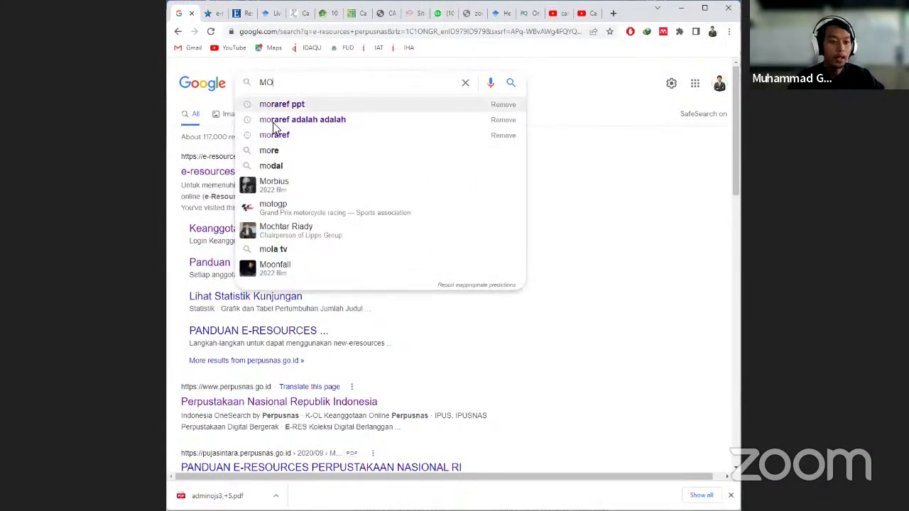
left_click(284, 135)
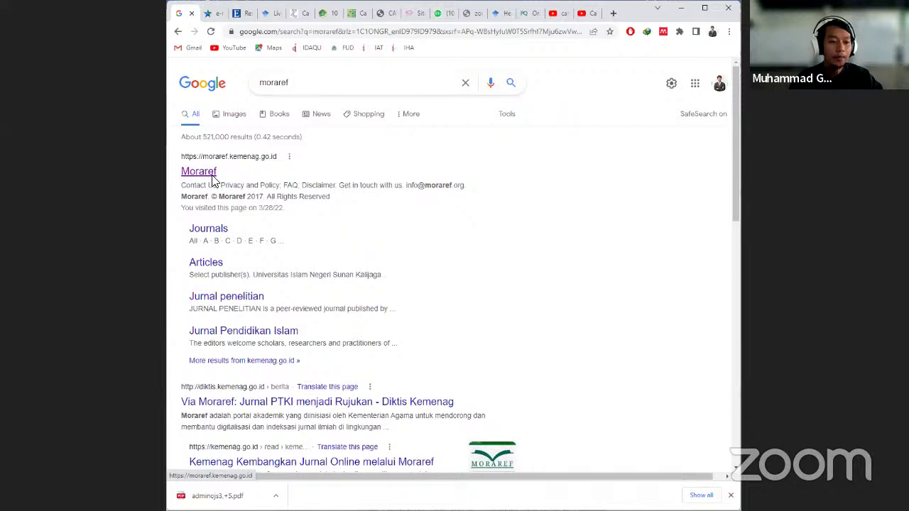
right_click(211, 179)
left_click(231, 183)
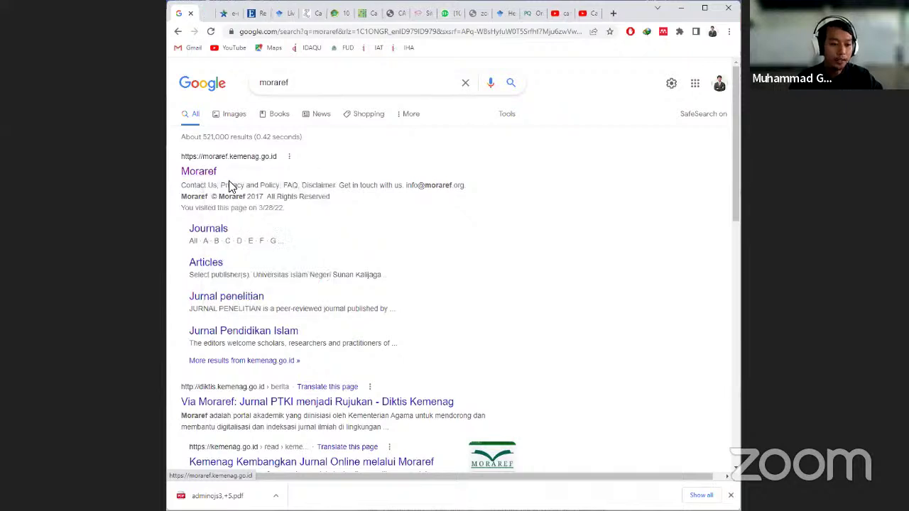
left_click(208, 14)
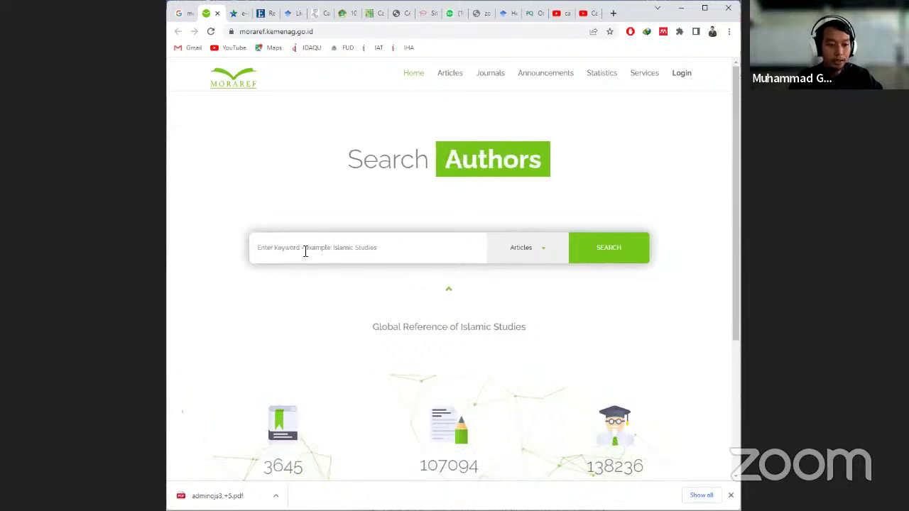
Step: Search the Moraref articles for the keyword "hadis"
left_click(335, 239)
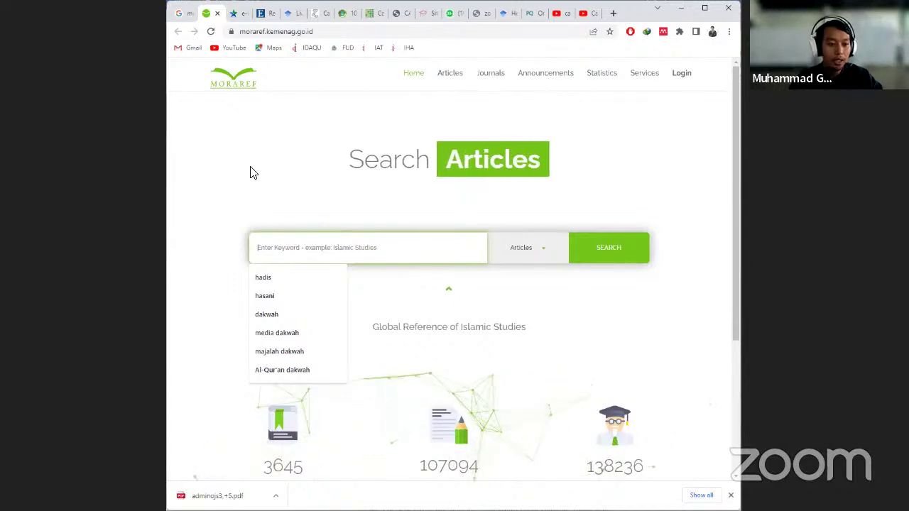
left_click(265, 283)
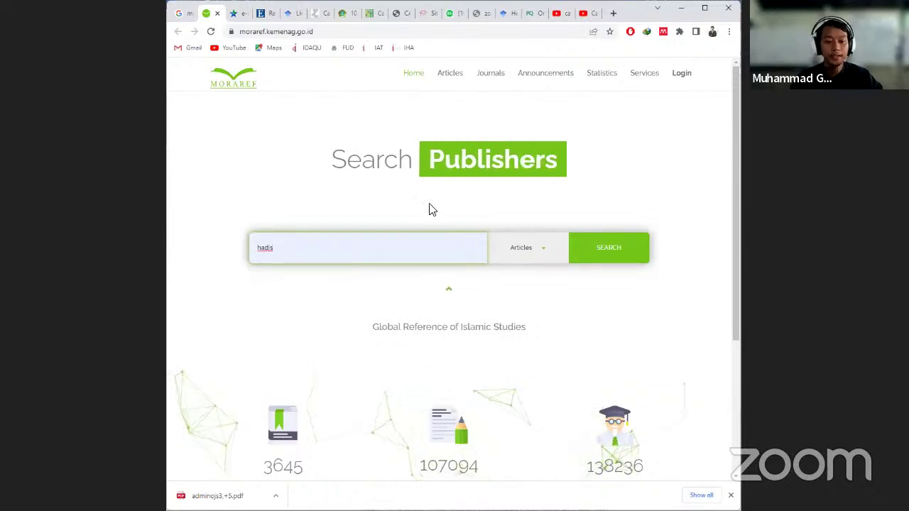
left_click(586, 257)
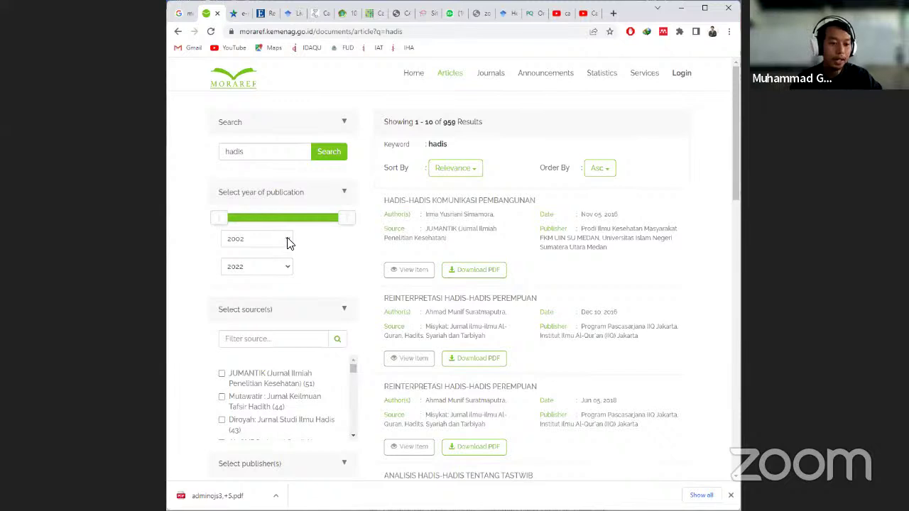
Step: Examine the hadis article results and the starting-year options of the publication year filter
scroll(288, 242, "down", 2)
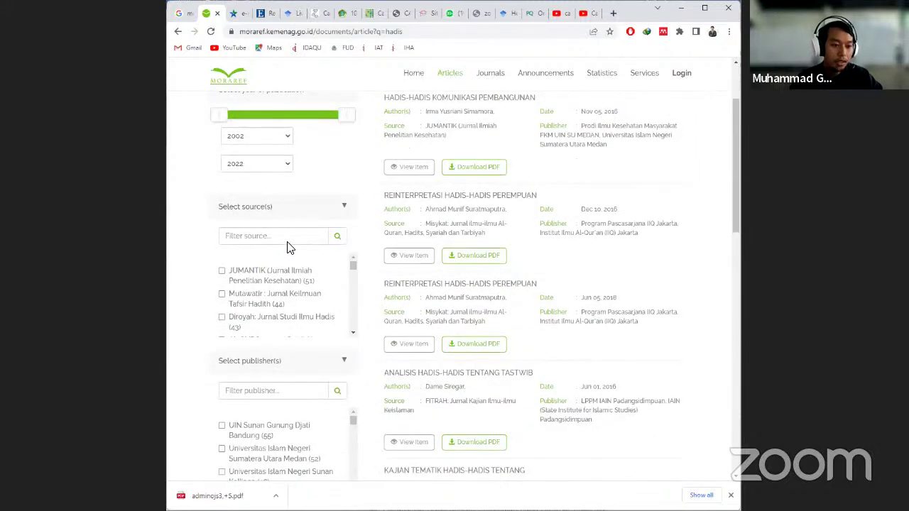
scroll(288, 240, "up", 2)
left_click(287, 240)
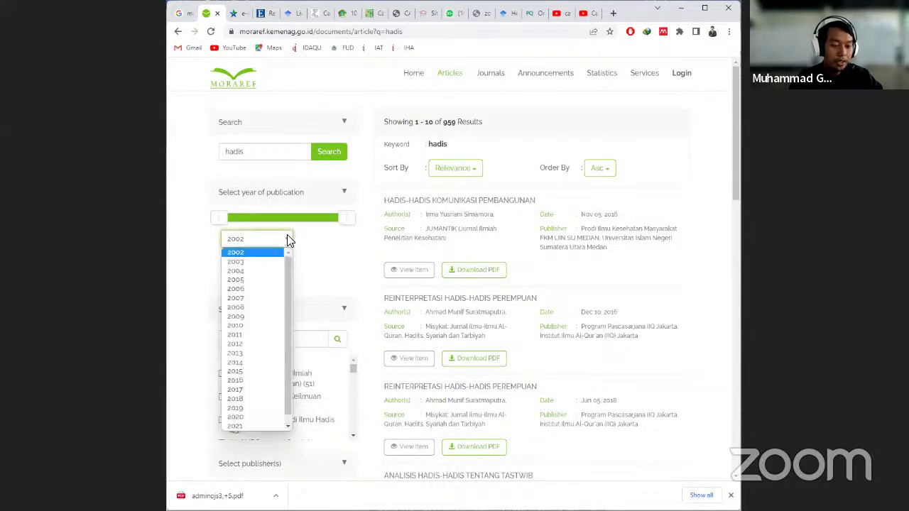
left_click(260, 18)
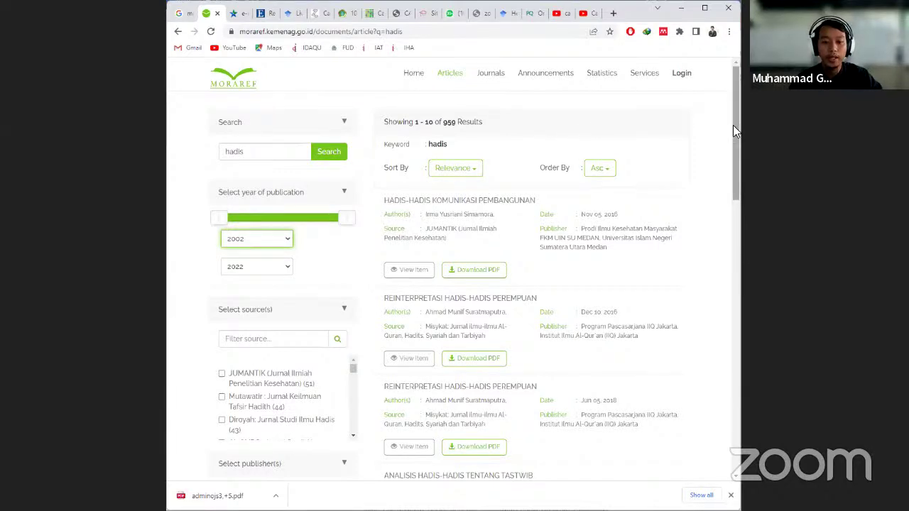
scroll(731, 134, "down", 1)
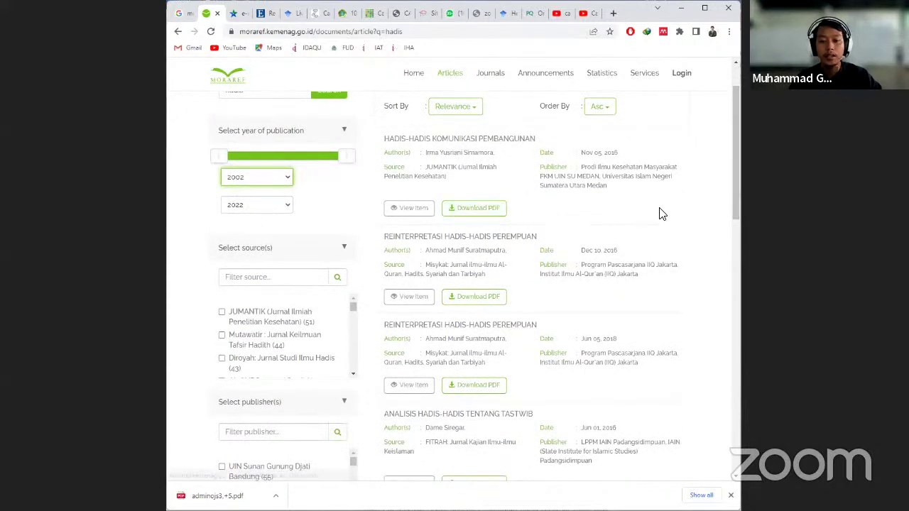
scroll(660, 211, "up", 1)
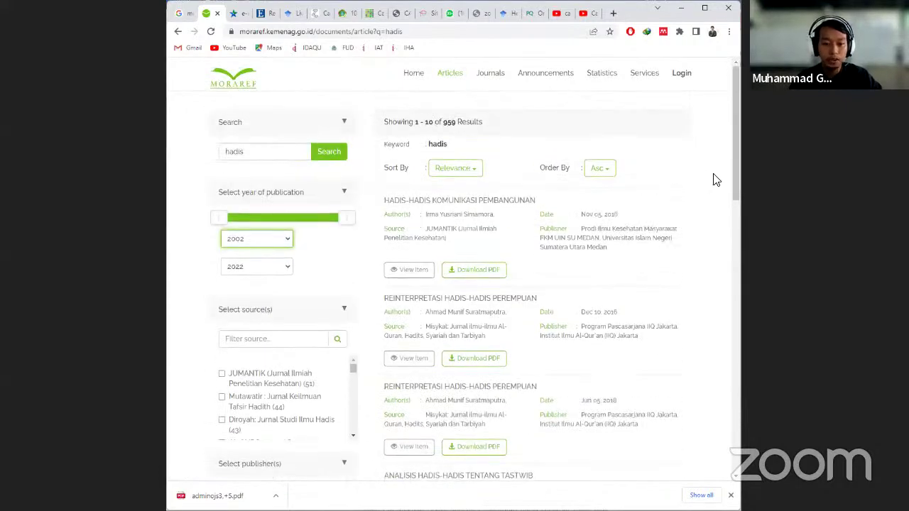
scroll(732, 156, "down", 1)
scroll(731, 213, "down", 10)
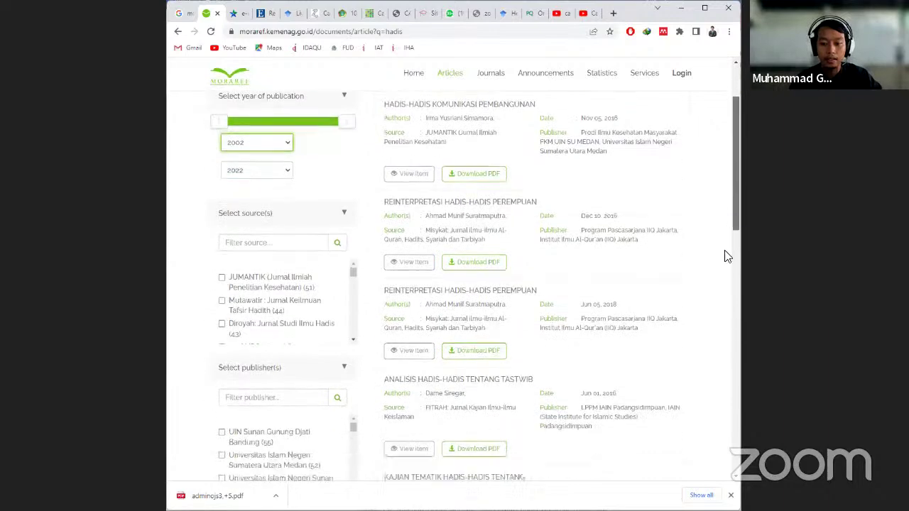
scroll(733, 158, "up", 11)
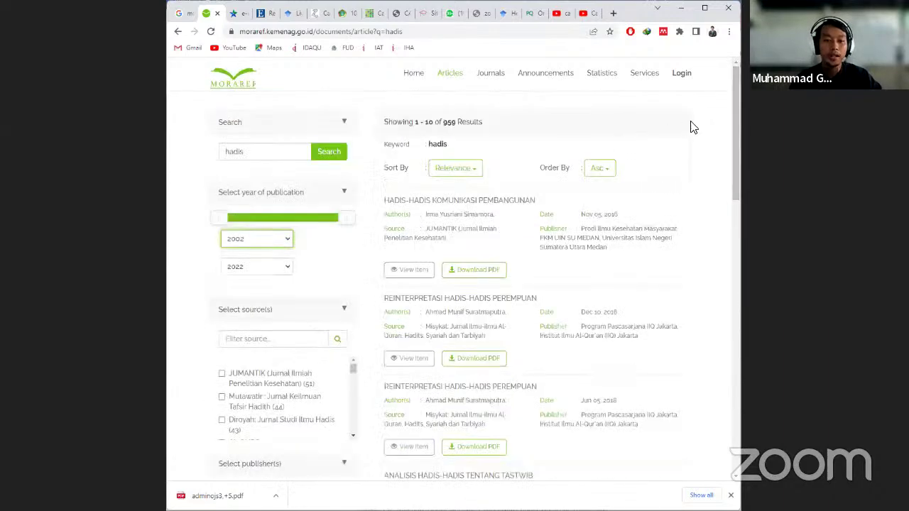
Step: Return to the Google results, search for jstor, and open the JSTOR home page in a new tab
left_click(181, 15)
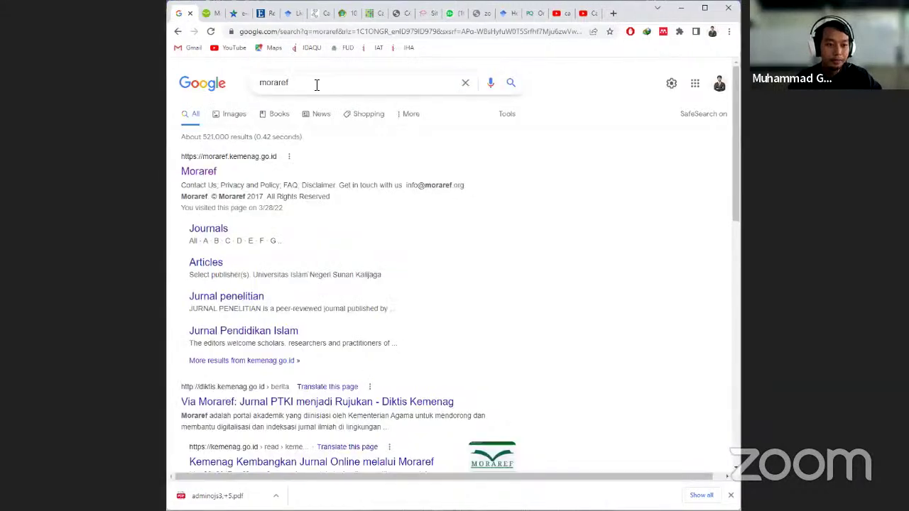
key("/")
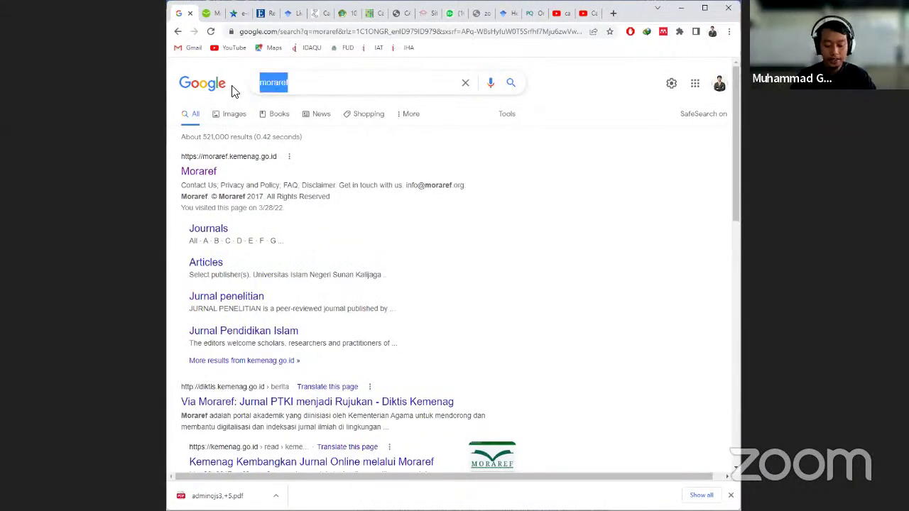
type("J")
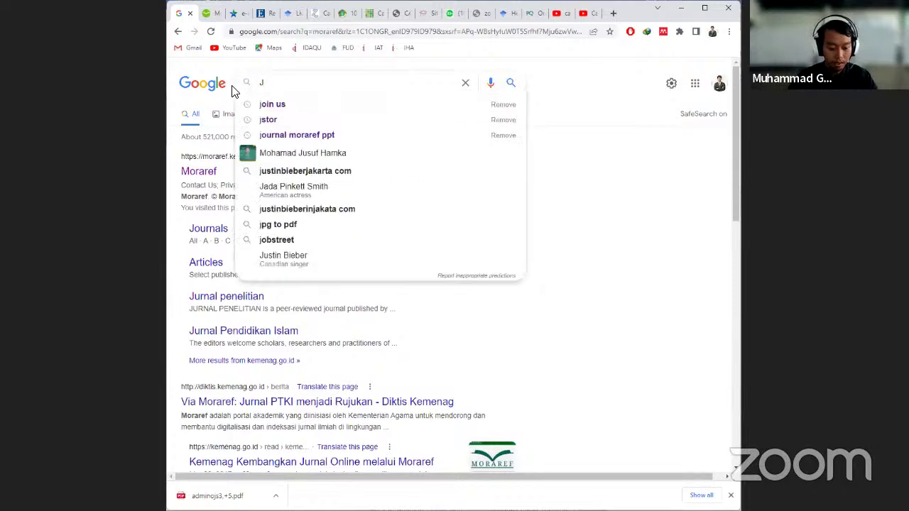
type("S")
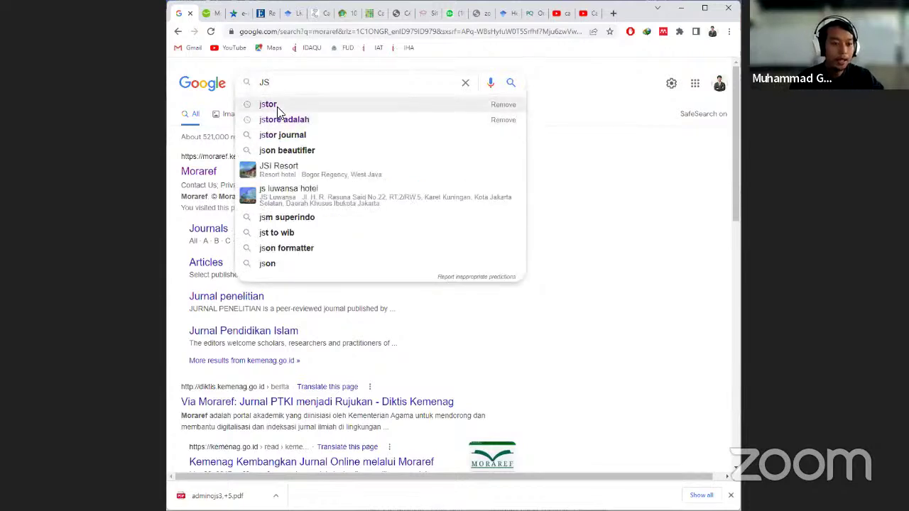
left_click(278, 106)
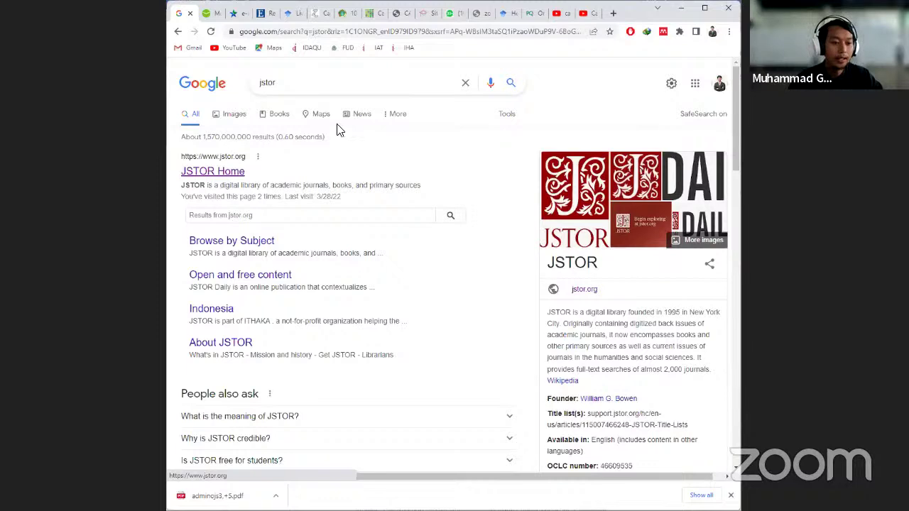
right_click(219, 180)
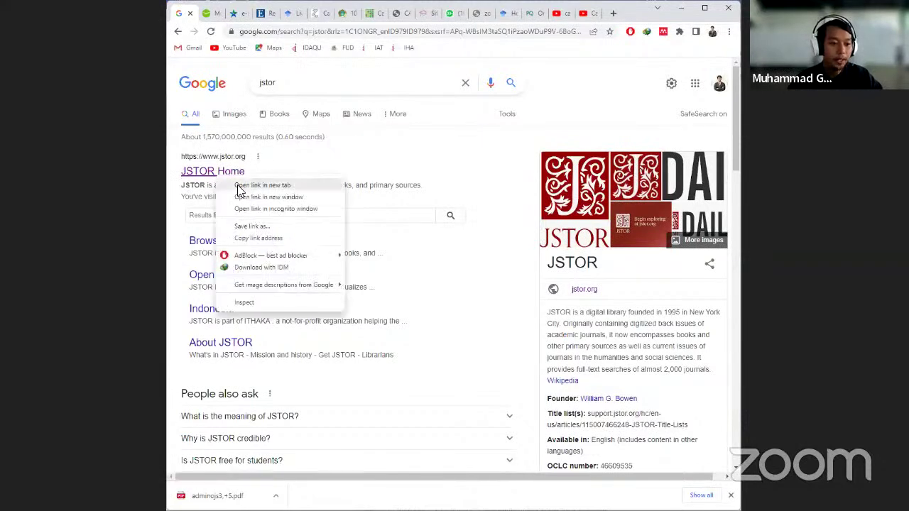
left_click(245, 184)
left_click(232, 14)
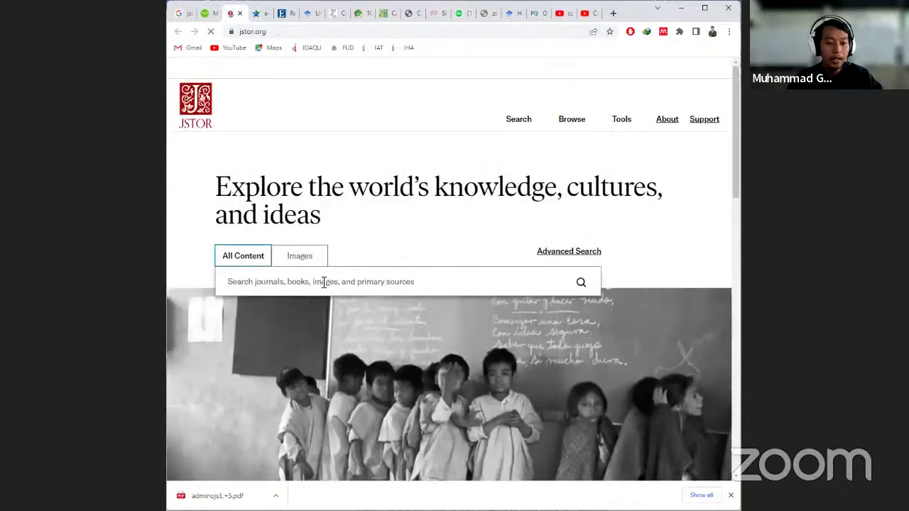
Step: Search all JSTOR content for "HADITH"
scroll(372, 251, "down", 4)
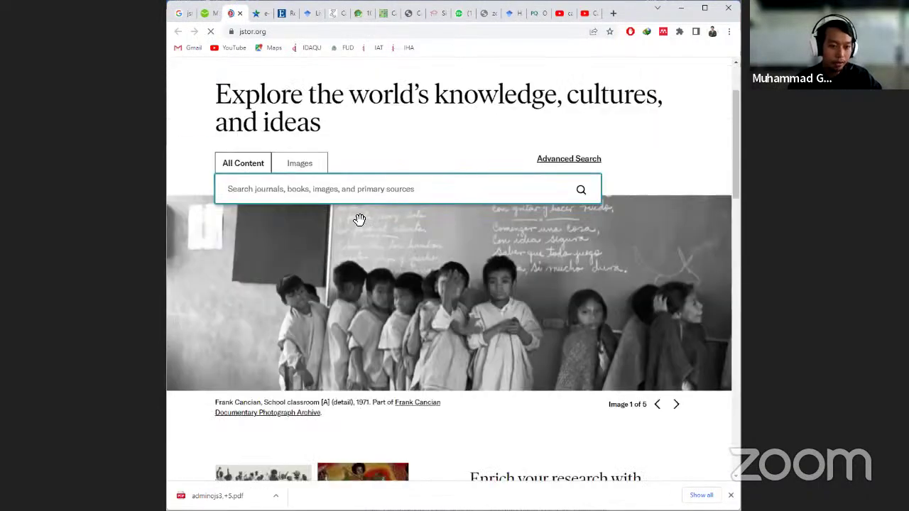
scroll(328, 231, "up", 3)
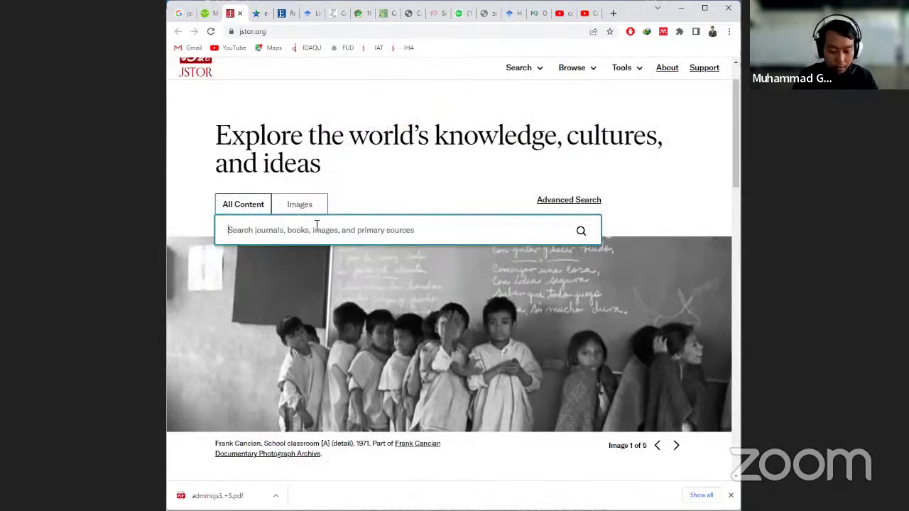
type("M")
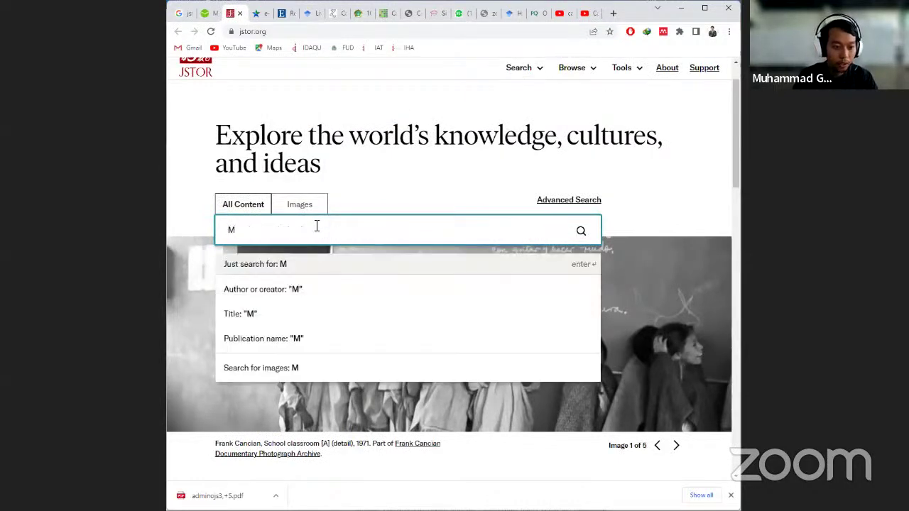
key("BackSpace")
key("Return")
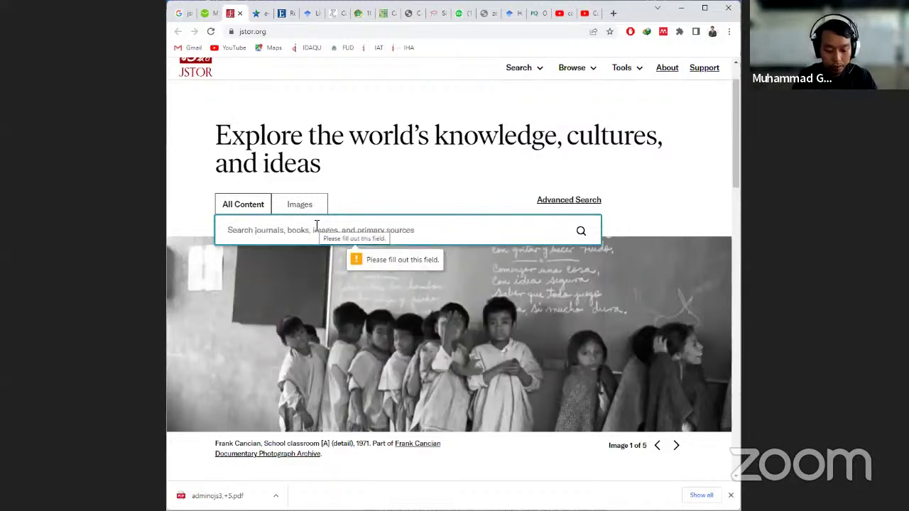
type("HAD")
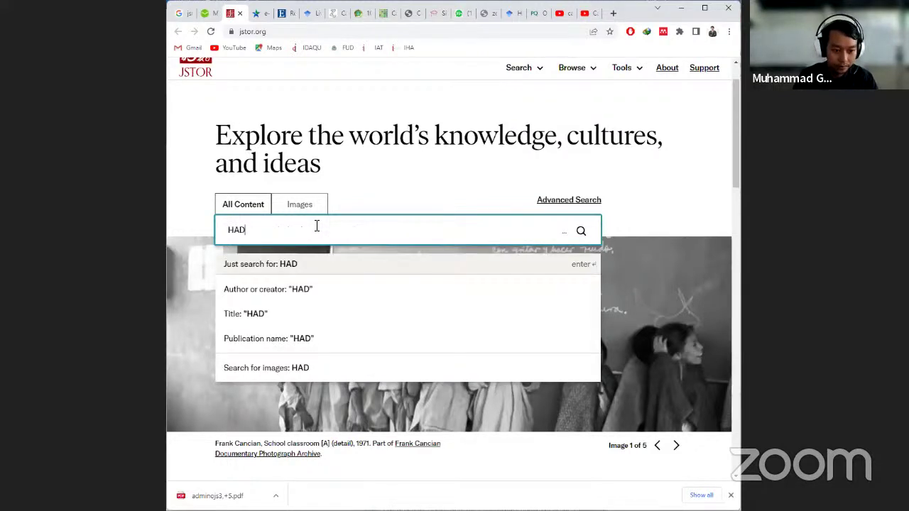
type("I")
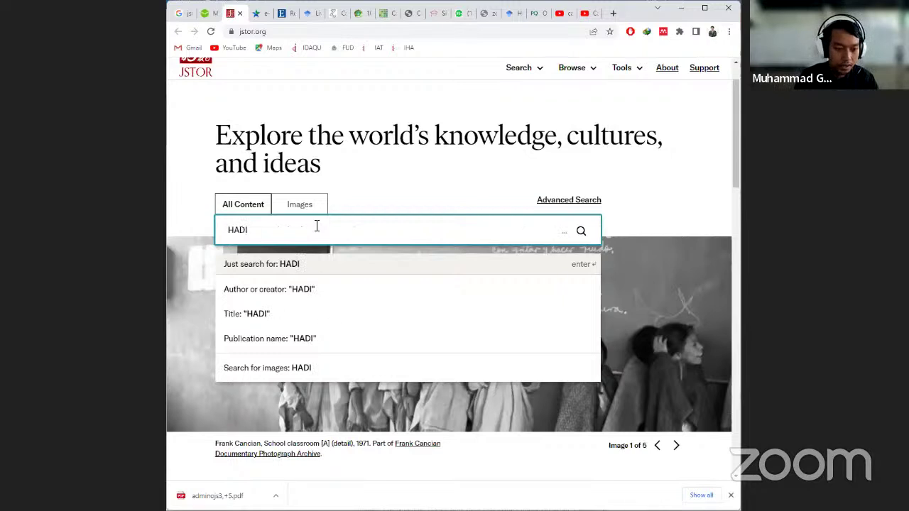
type("TH")
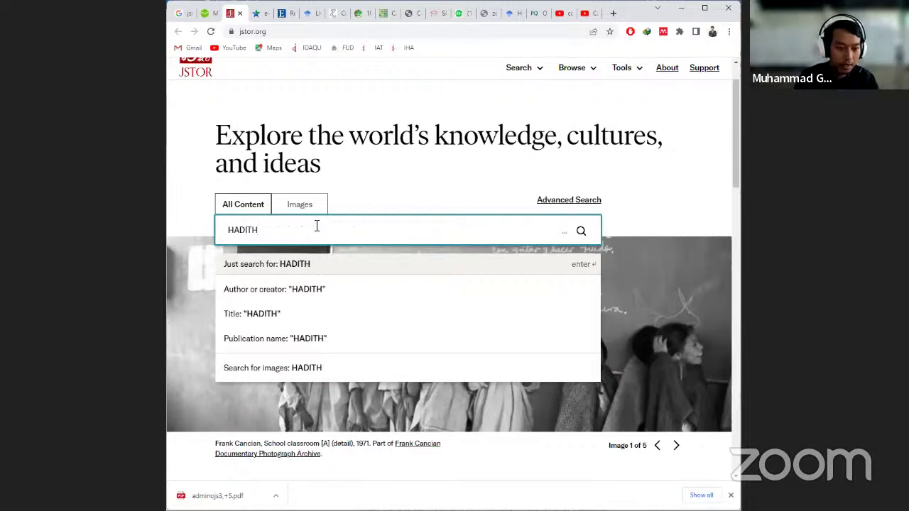
key("Return")
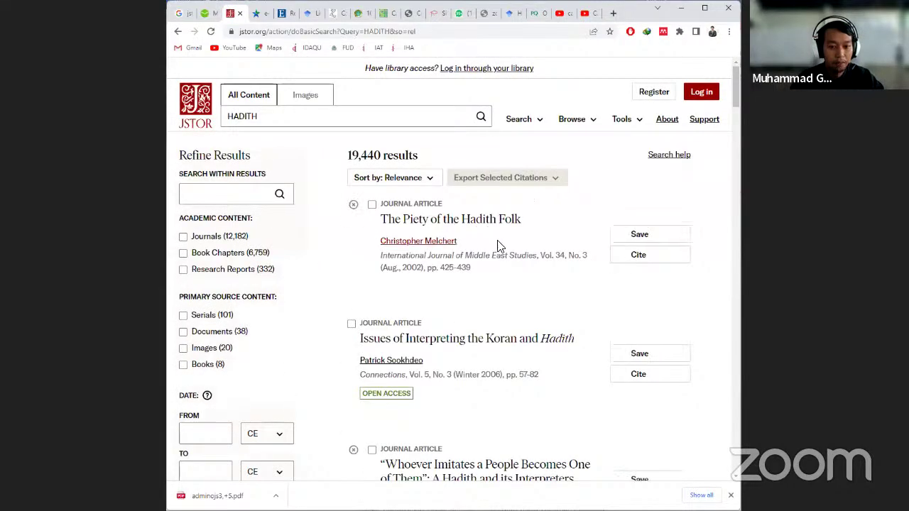
Step: Review the access options of the JSTOR results and view the citation formats for "Issues of Interpreting the Koran and Hadith"
scroll(501, 251, "down", 3)
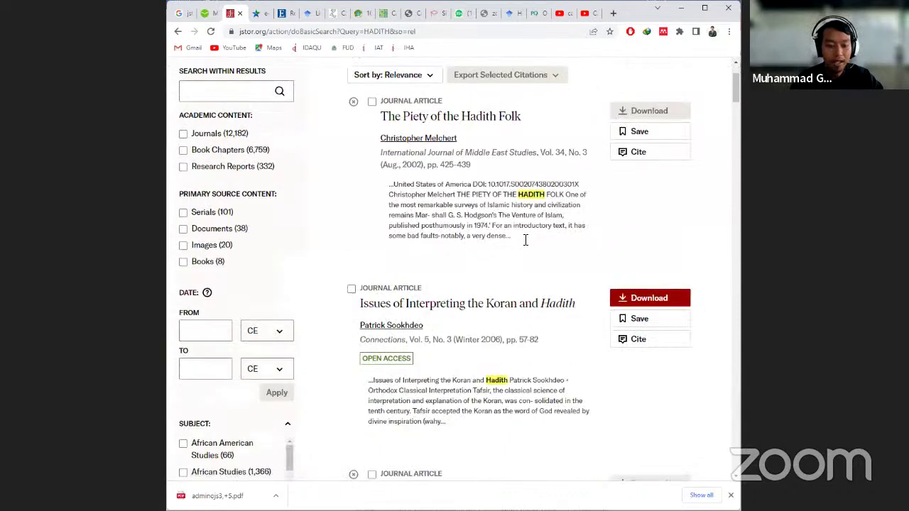
scroll(525, 240, "up", 3)
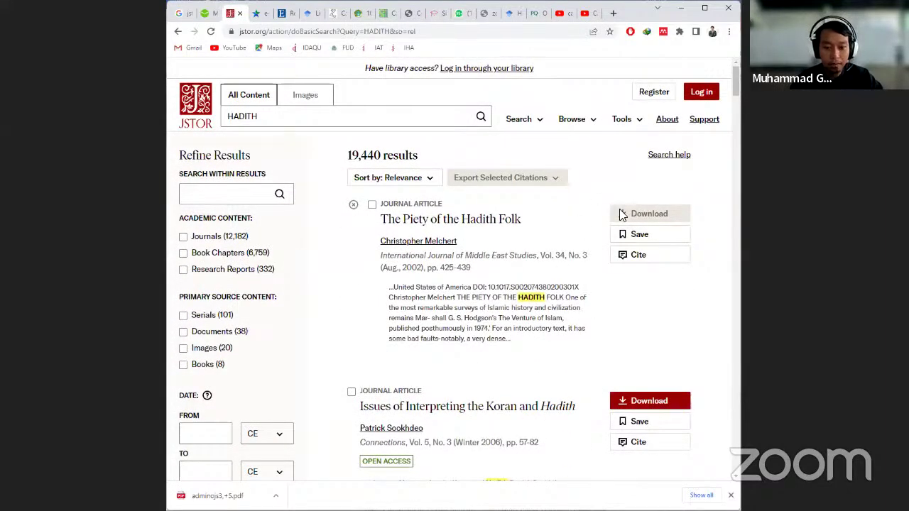
scroll(593, 288, "down", 4)
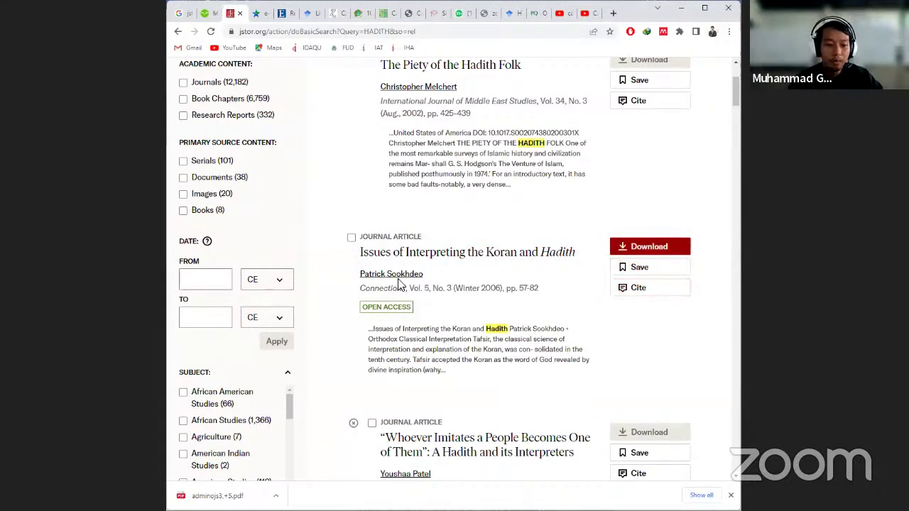
left_click(639, 290)
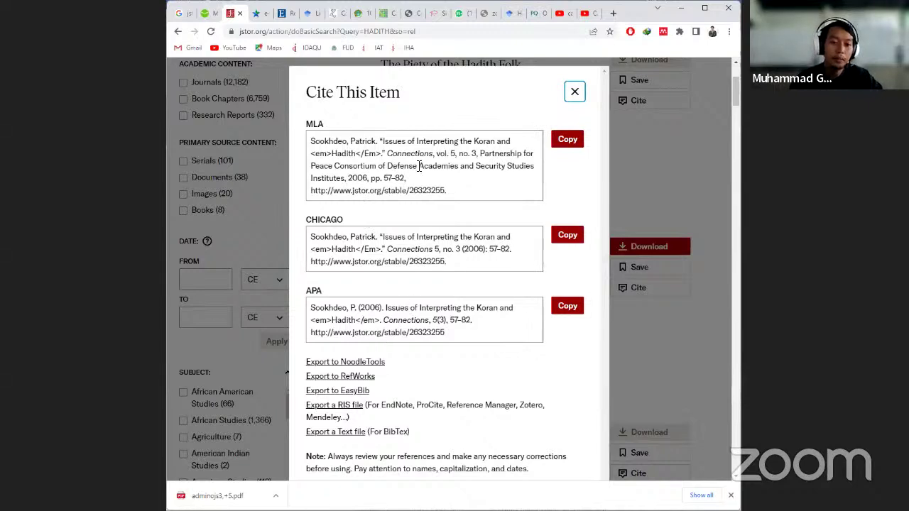
left_click(576, 94)
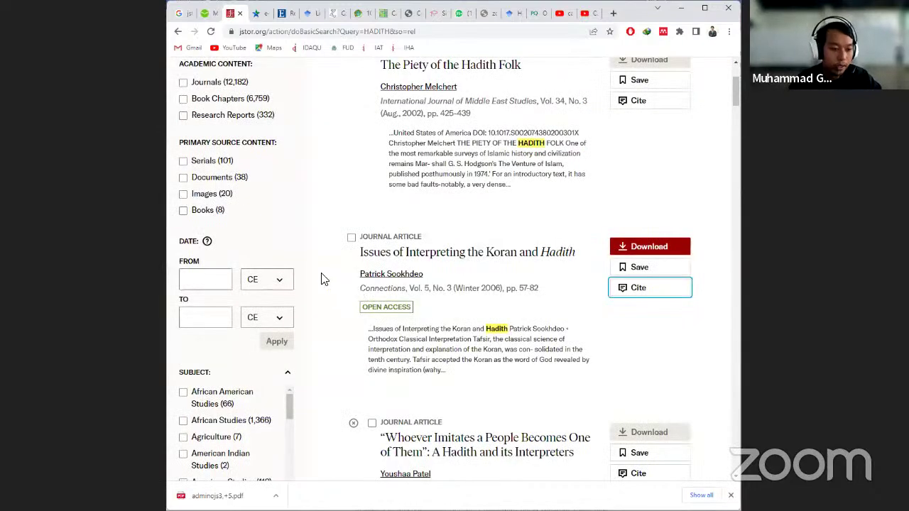
scroll(242, 295, "up", 1)
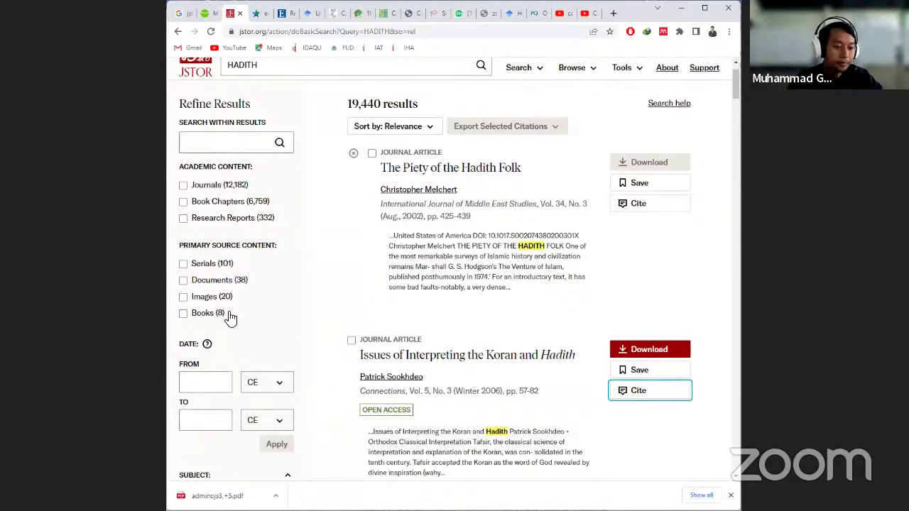
Step: Filter the JSTOR HADITH results to Journals and Books, and look through the filtered articles
scroll(209, 280, "down", 1)
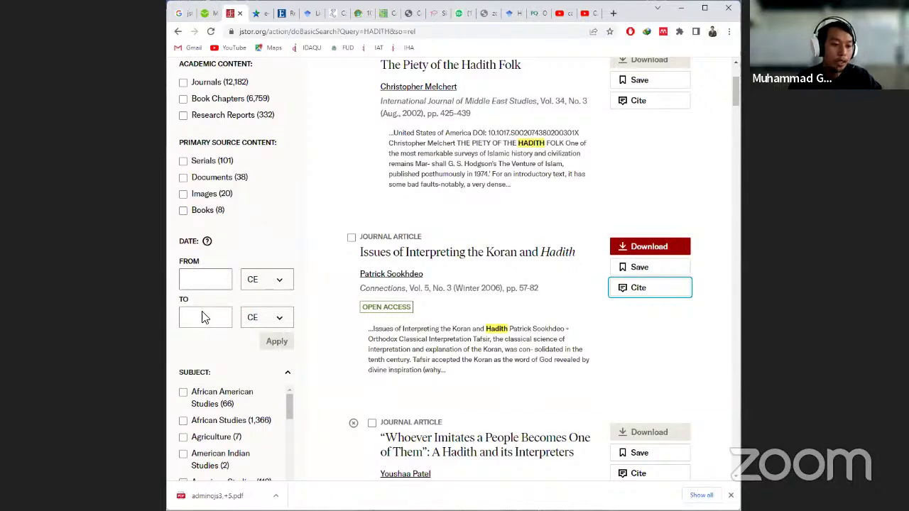
scroll(204, 315, "up", 3)
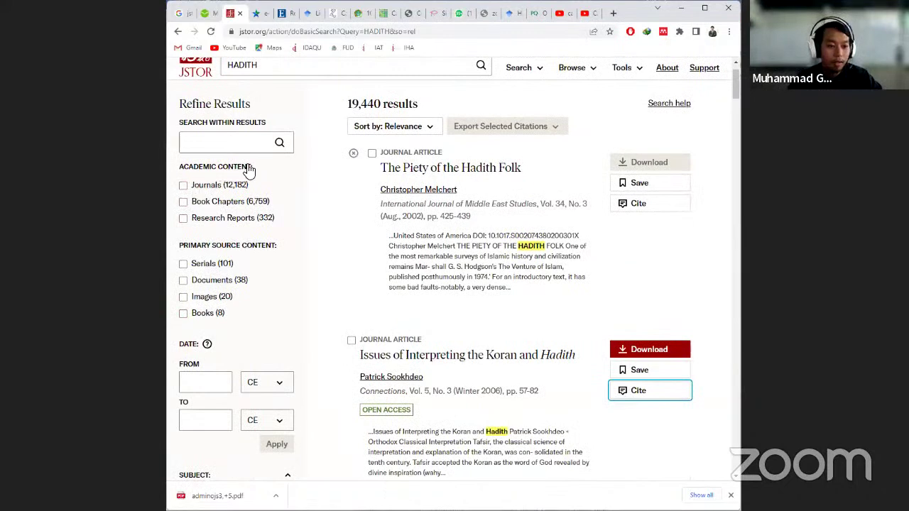
left_click(182, 187)
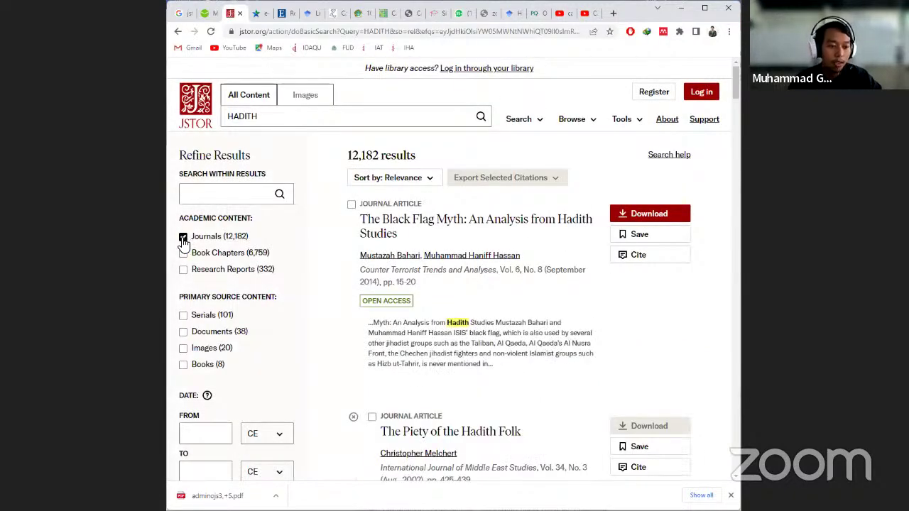
left_click(183, 365)
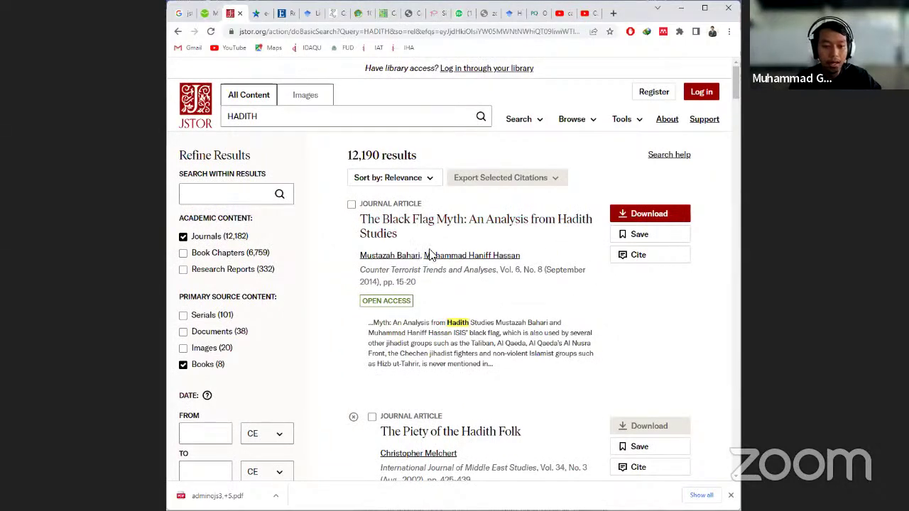
scroll(476, 285, "down", 5)
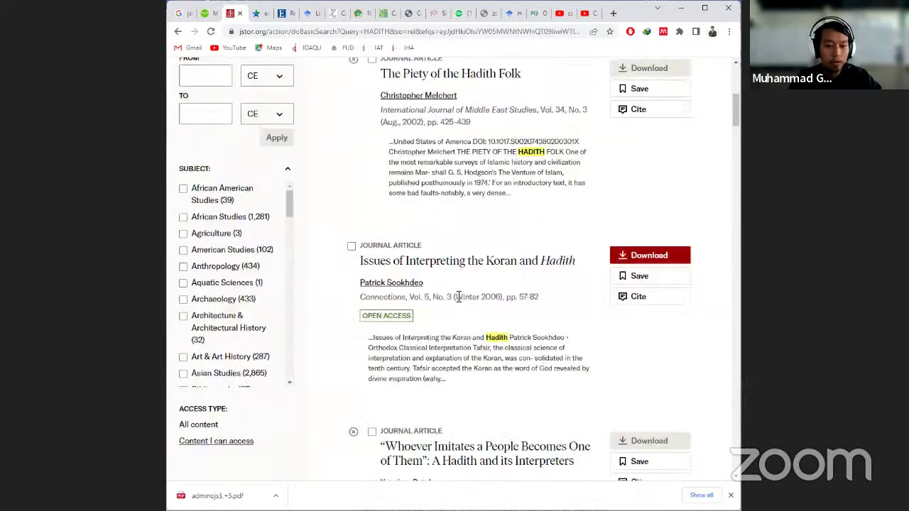
scroll(458, 297, "up", 5)
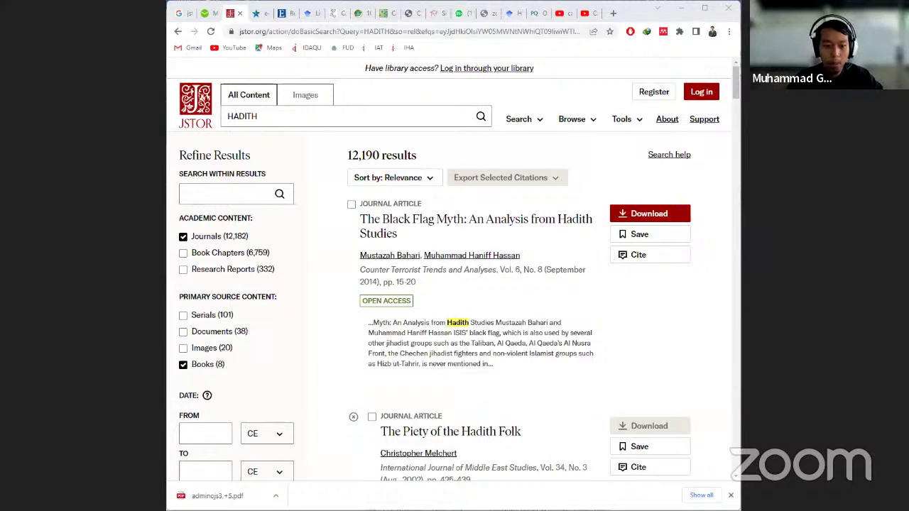
Step: Switch to the PowerPoint presentation and look through the slide thumbnails following the Hasil Pencarian slide
key("alt+Tab")
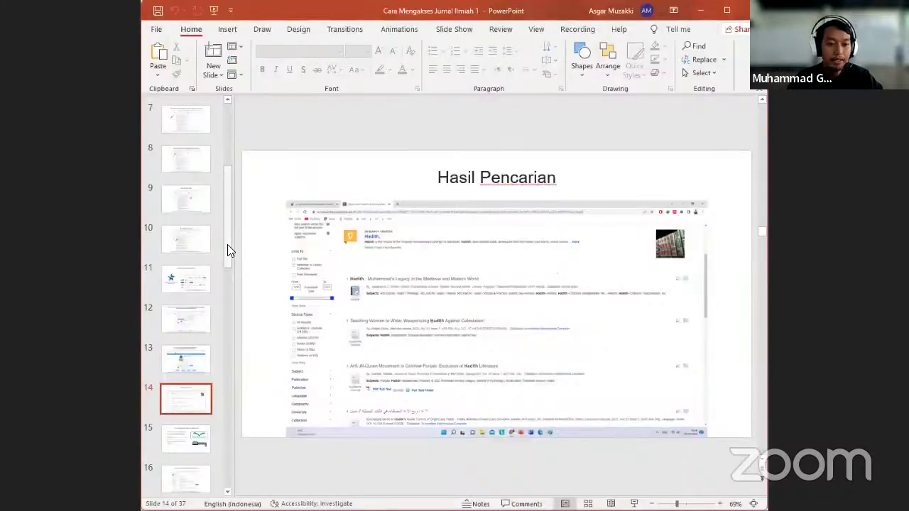
scroll(227, 256, "down", 1)
scroll(227, 257, "down", 1)
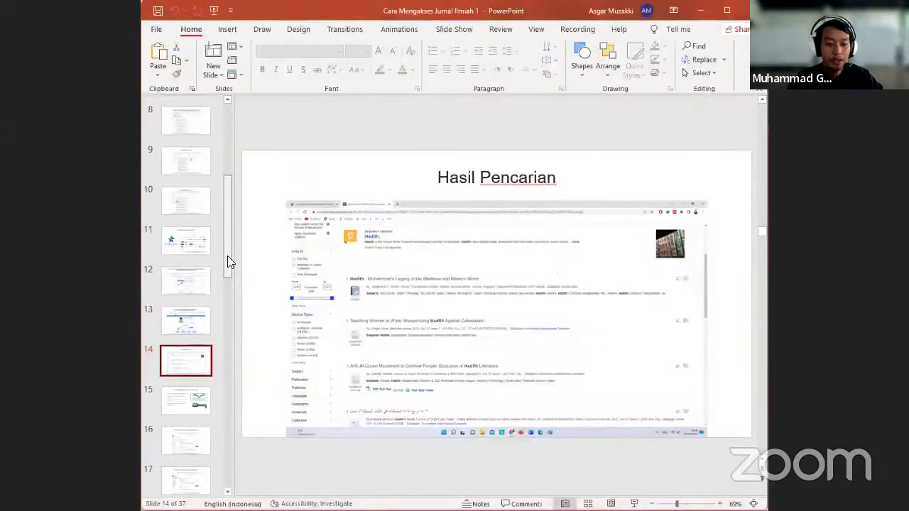
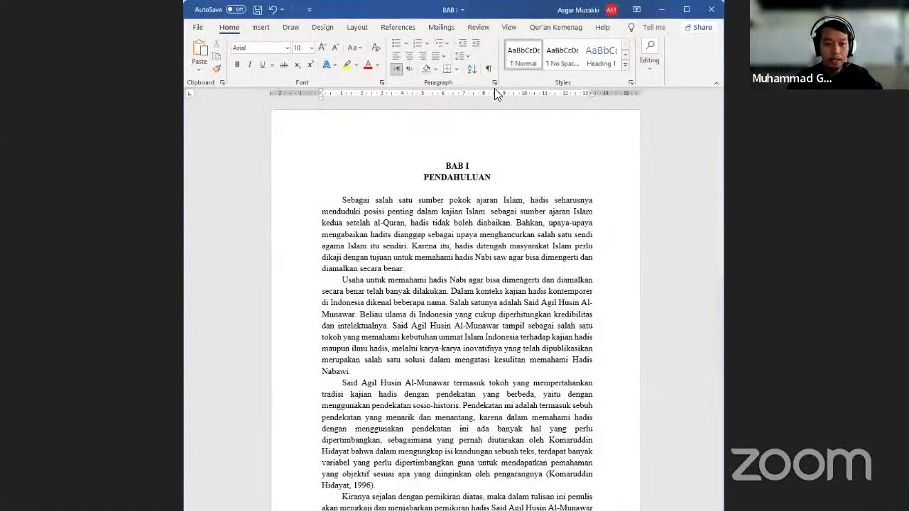
Step: Insert a Mendeley citation for "Telaah Atas Pemikiran Michael Allan Cook" at the end of the first BAB I paragraph in Word, and check its footnote
left_click(394, 30)
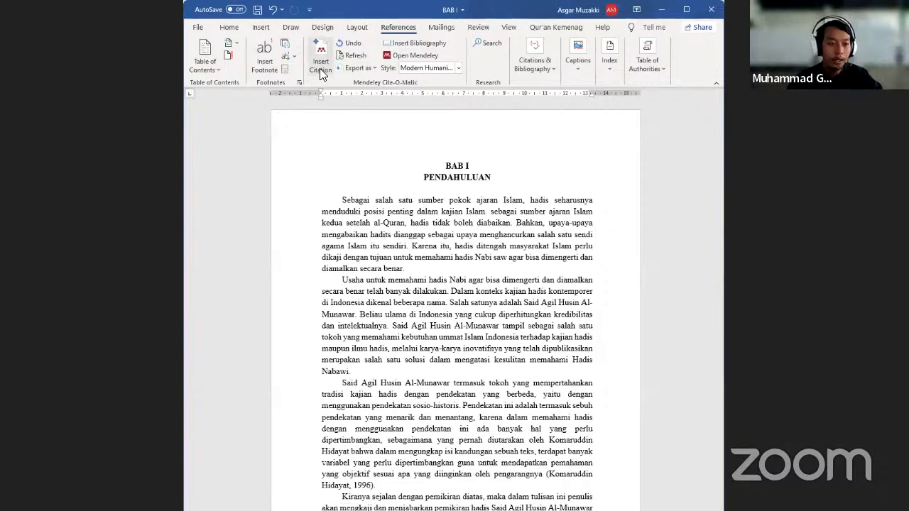
left_click(409, 272)
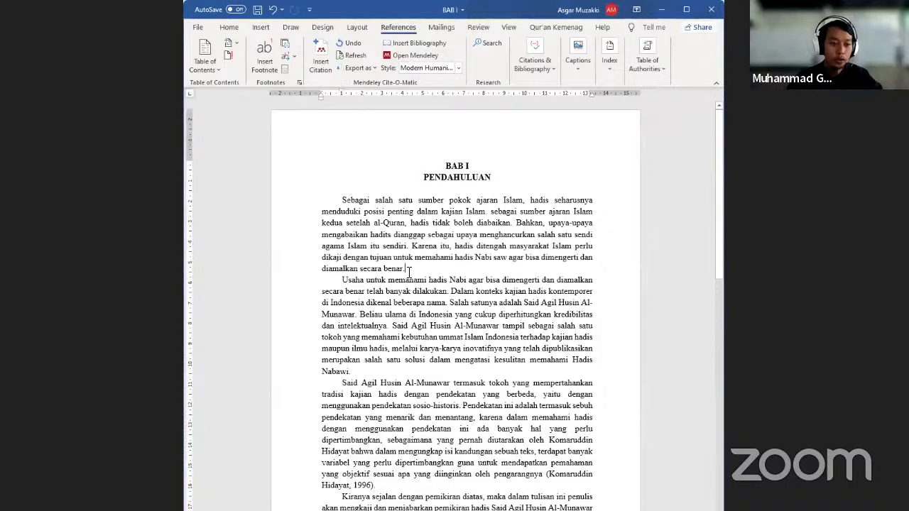
left_click(320, 60)
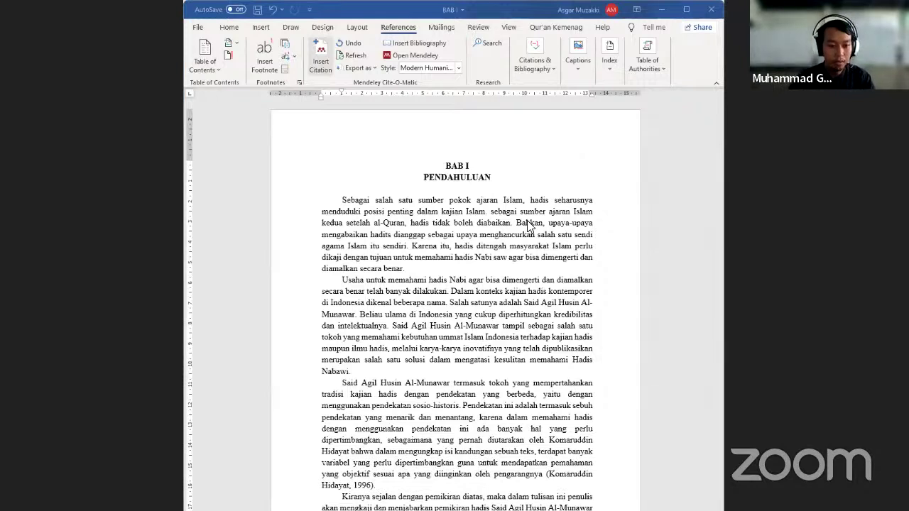
left_click(407, 269)
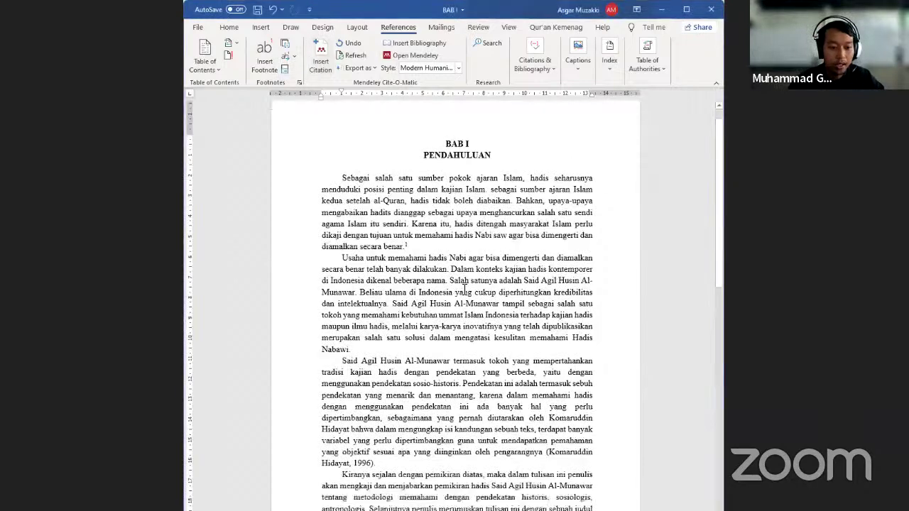
scroll(386, 453, "down", 1)
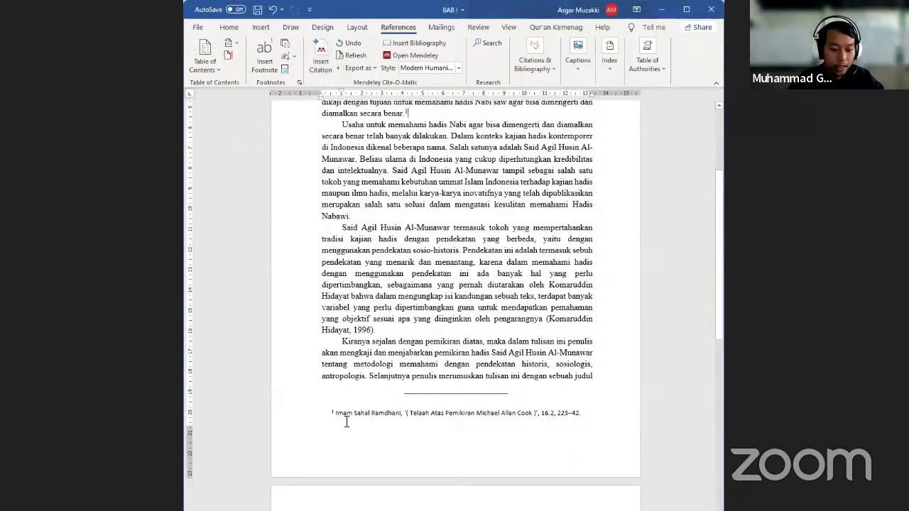
scroll(451, 385, "up", 1)
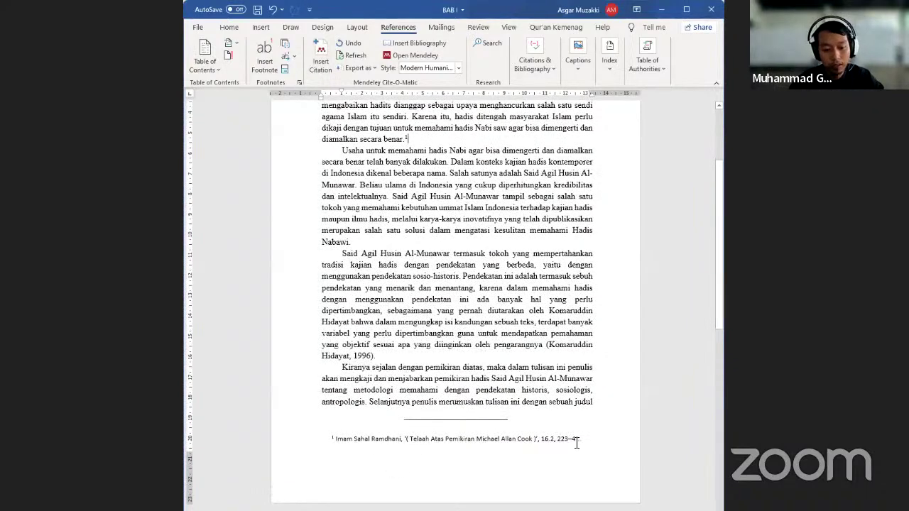
scroll(470, 364, "up", 2)
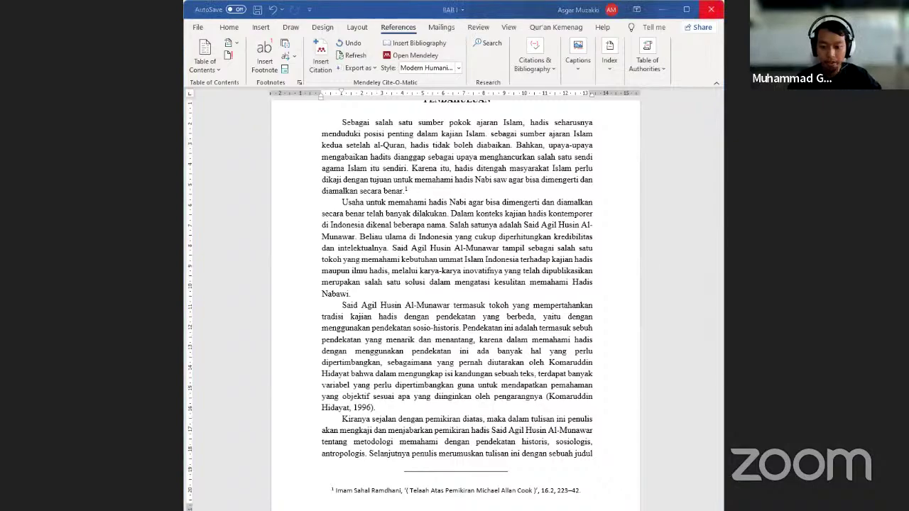
Step: Switch to Mendeley Desktop and add the PDF file adminojs3,+5 from the Downloads folder to the library
key("alt+Tab")
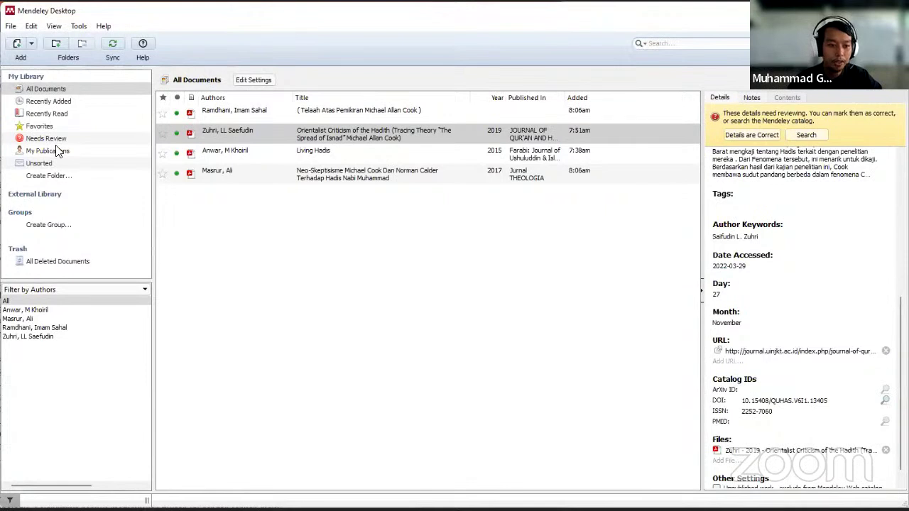
left_click(202, 126)
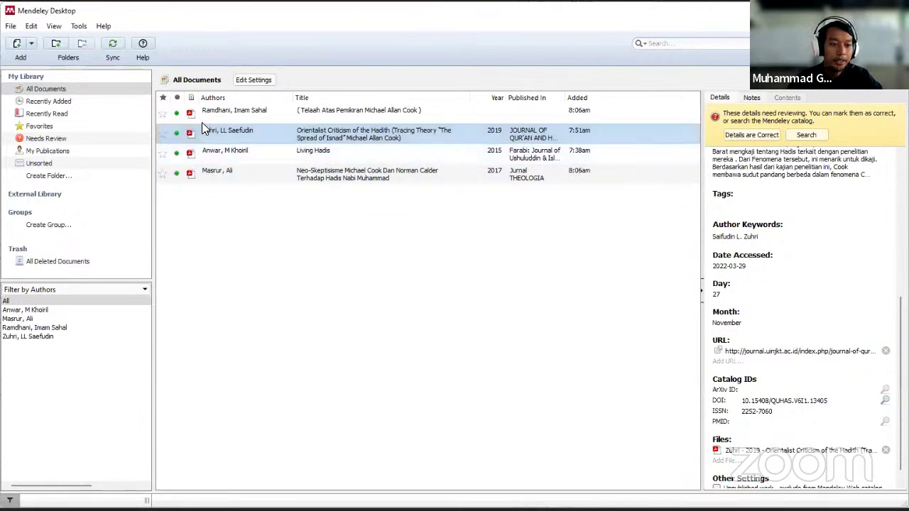
left_click(30, 43)
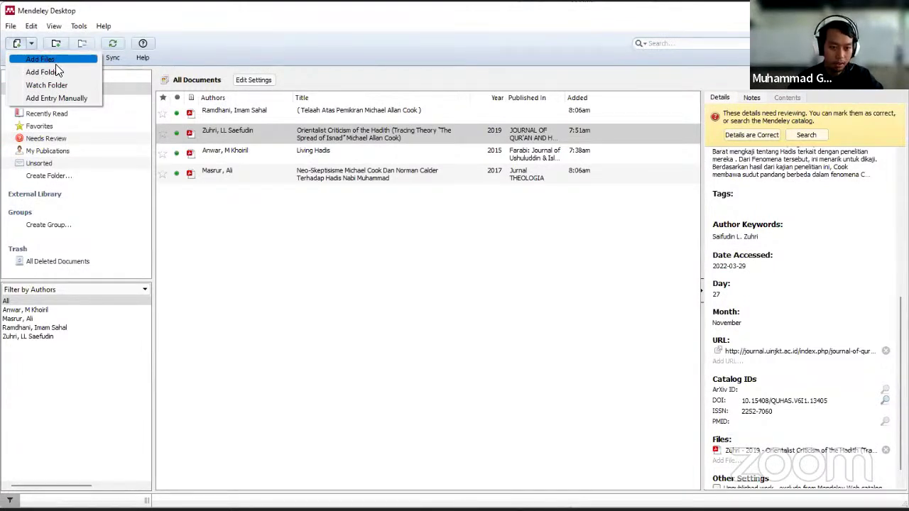
left_click(56, 63)
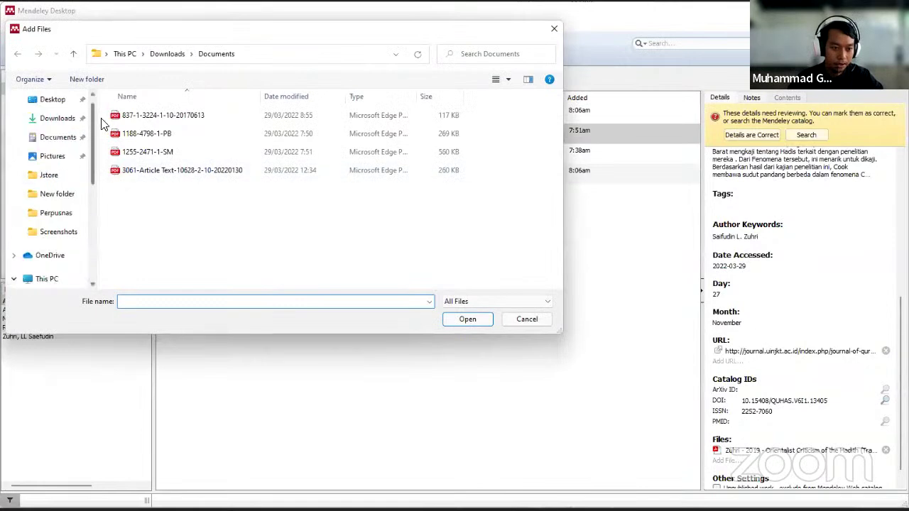
left_click(55, 144)
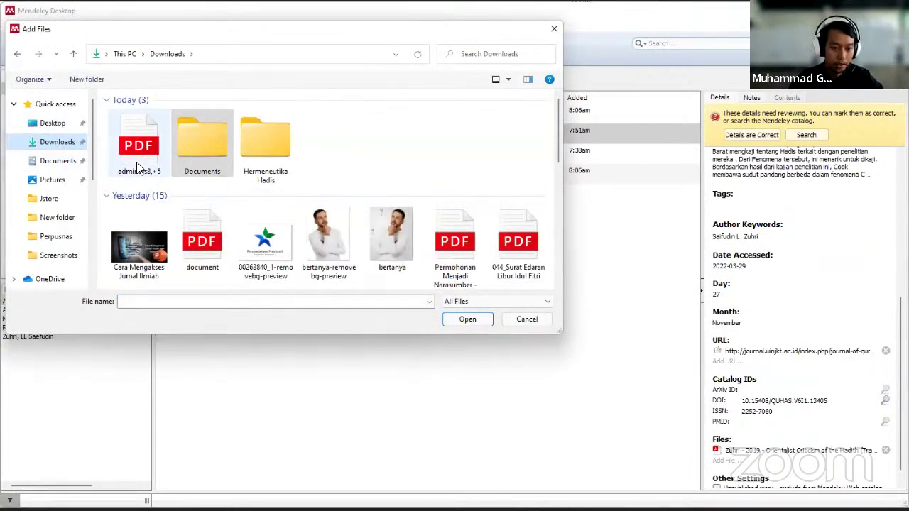
left_click(137, 162)
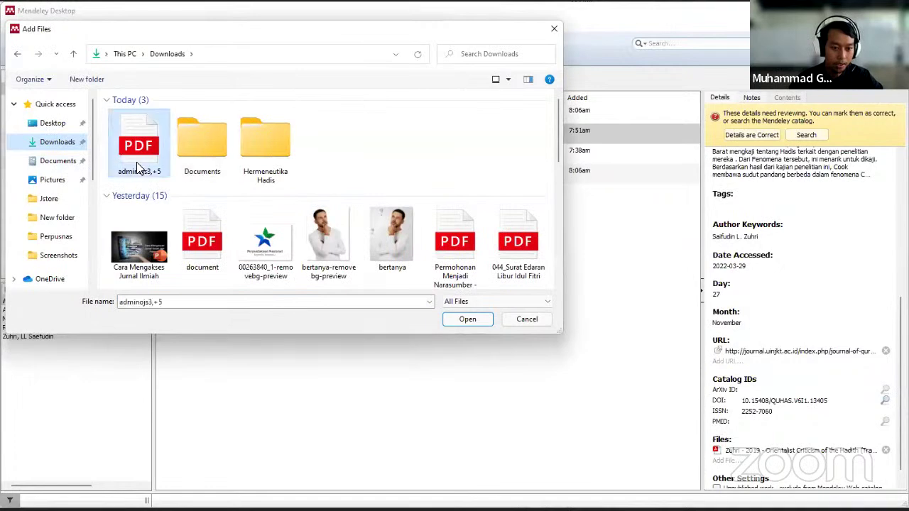
left_click(467, 320)
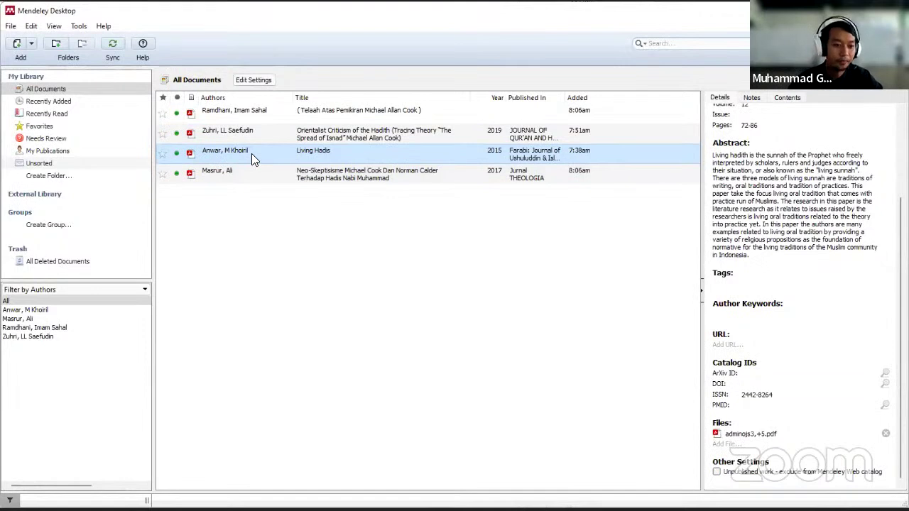
Step: Explore the folders on the C:, E: and F: drives available for a folder import, and cancel without importing
left_click(30, 45)
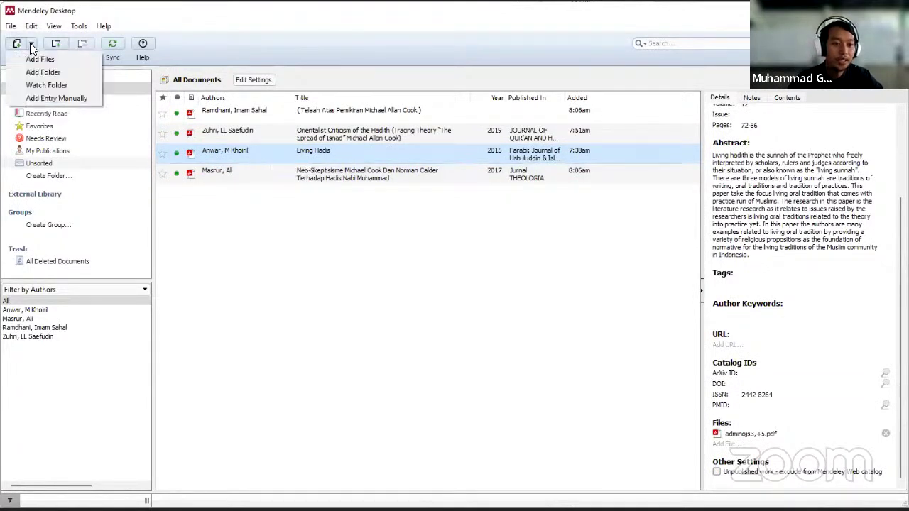
left_click(71, 77)
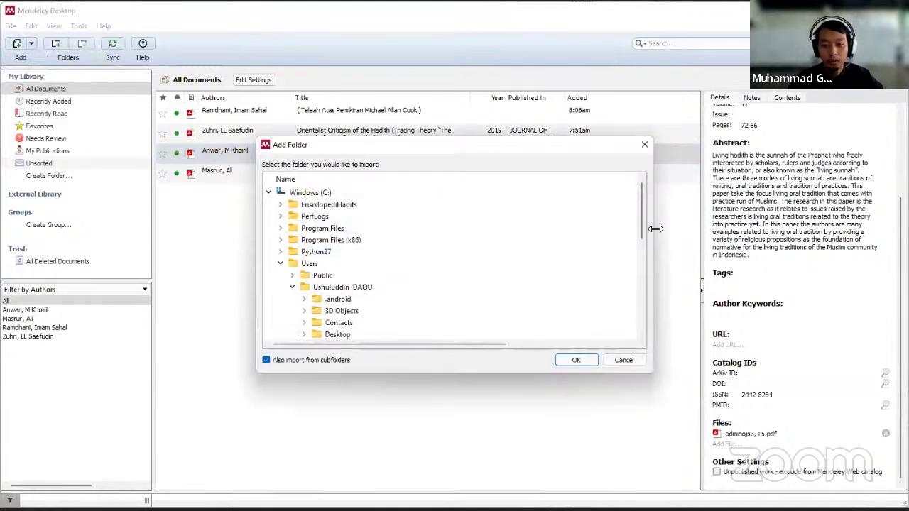
left_click_drag(641, 232, 656, 209)
scroll(396, 280, "down", 6)
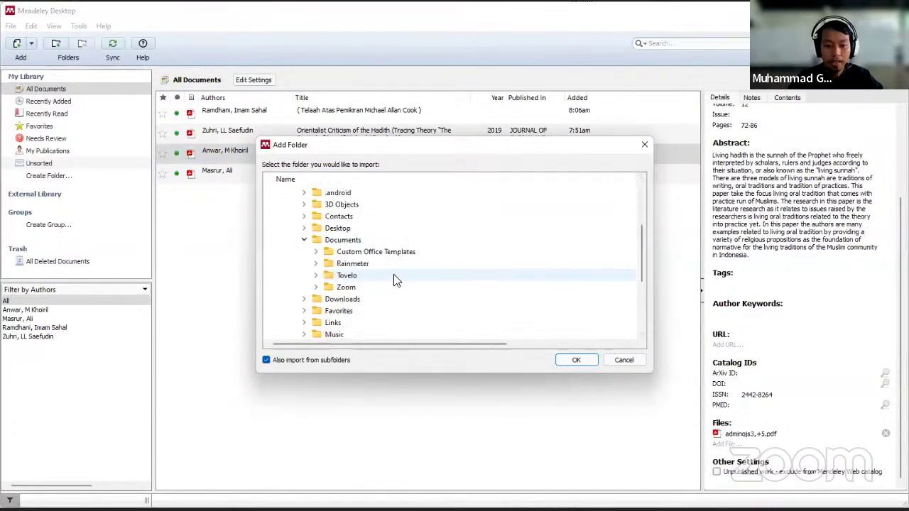
scroll(369, 298, "up", 6)
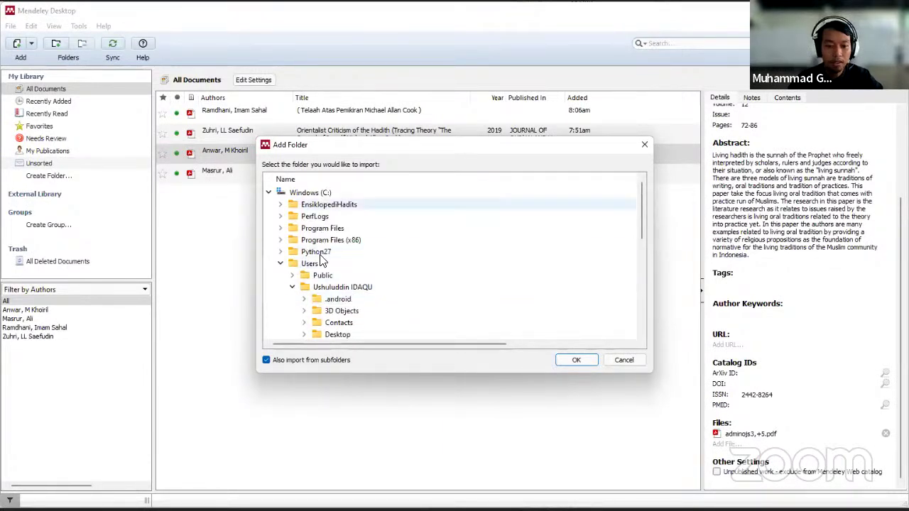
left_click_drag(638, 230, 630, 295)
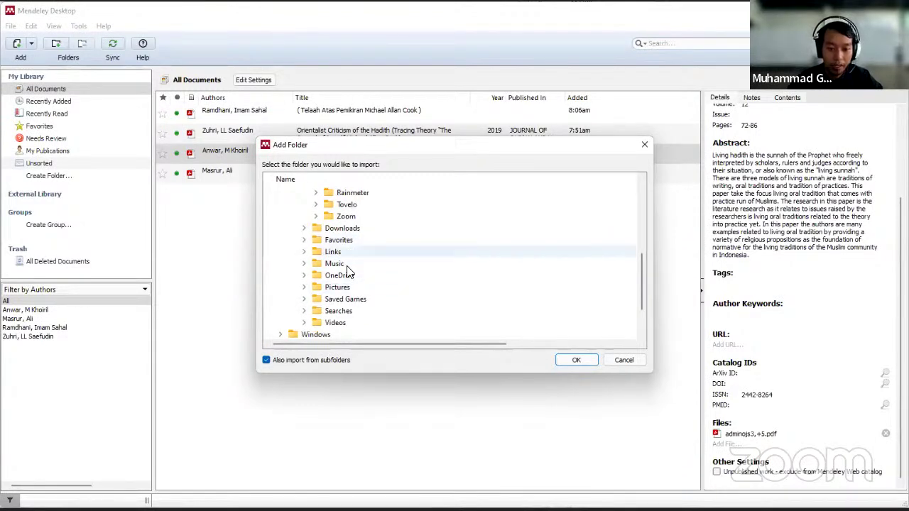
scroll(330, 327, "down", 1)
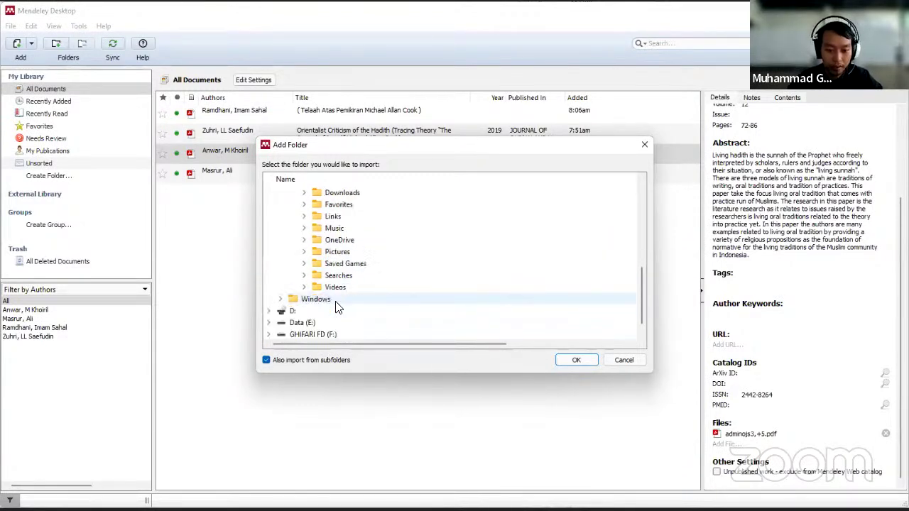
double_click(293, 325)
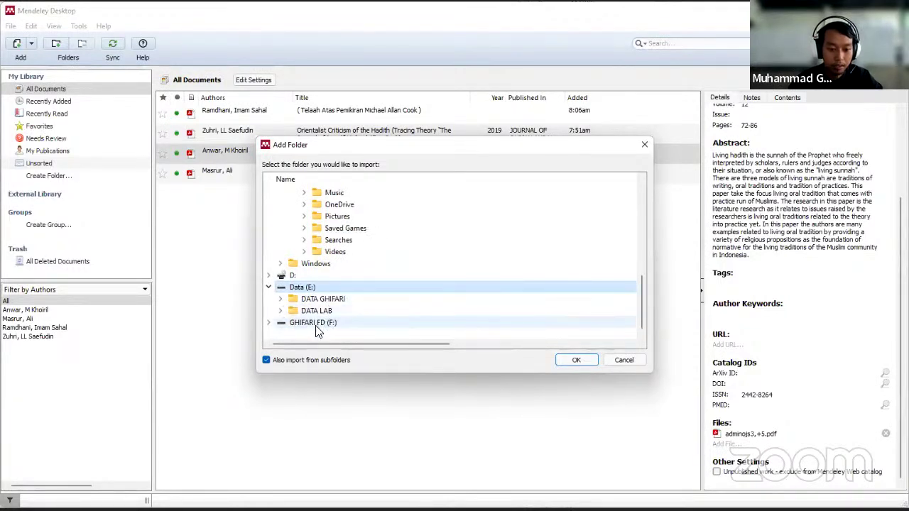
left_click(310, 325)
double_click(308, 323)
scroll(601, 340, "down", 1)
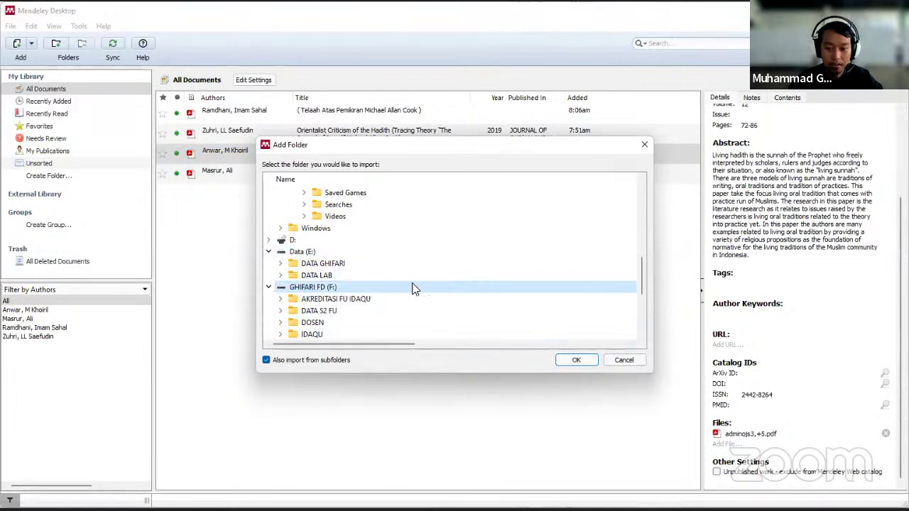
scroll(371, 280, "up", 2)
scroll(355, 282, "up", 2)
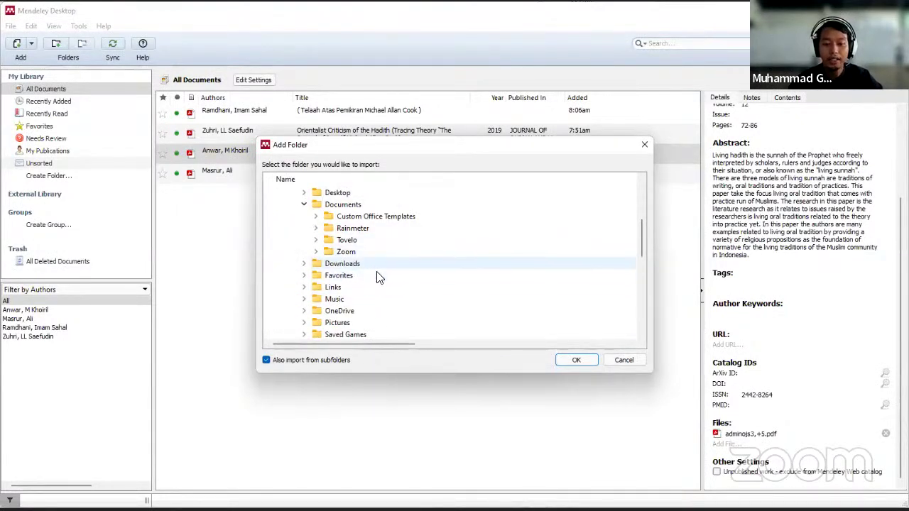
left_click(624, 360)
Step: View the options for adding documents to the library, including manual entry, and return to the BAB I document in Word
left_click(32, 44)
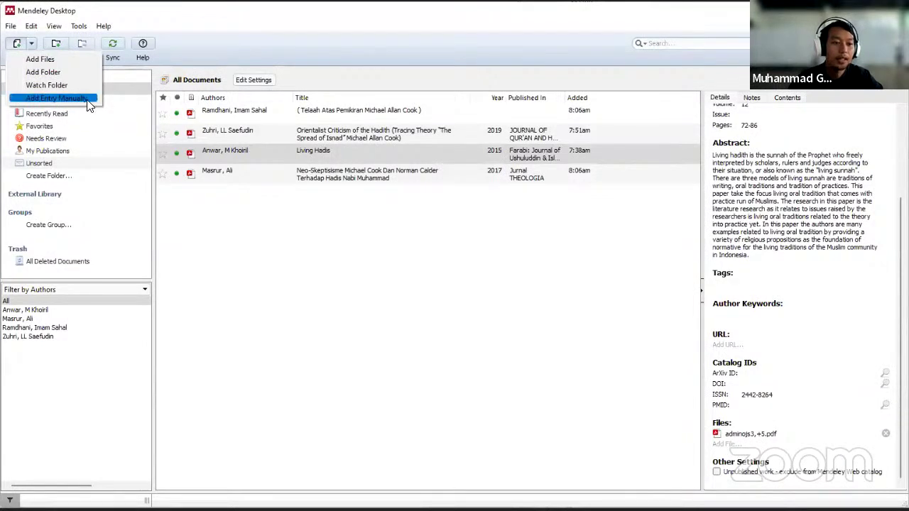
left_click(245, 37)
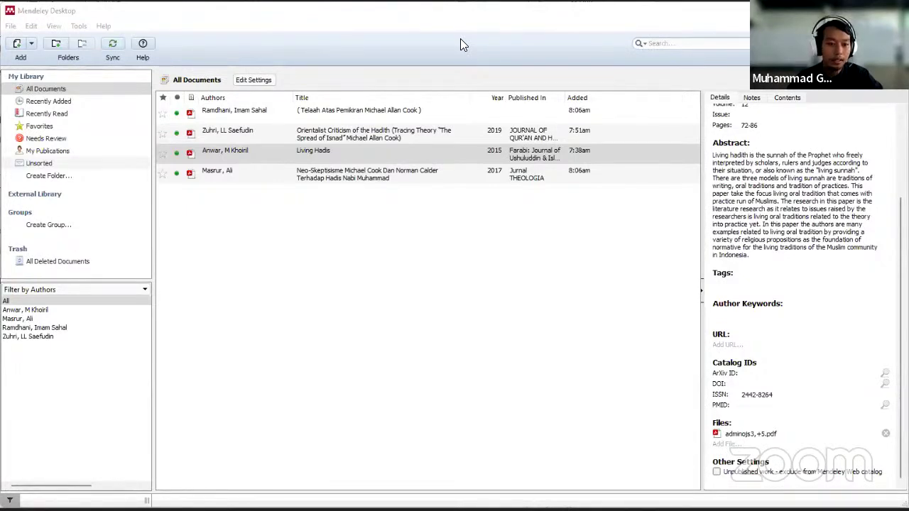
key("alt+Tab")
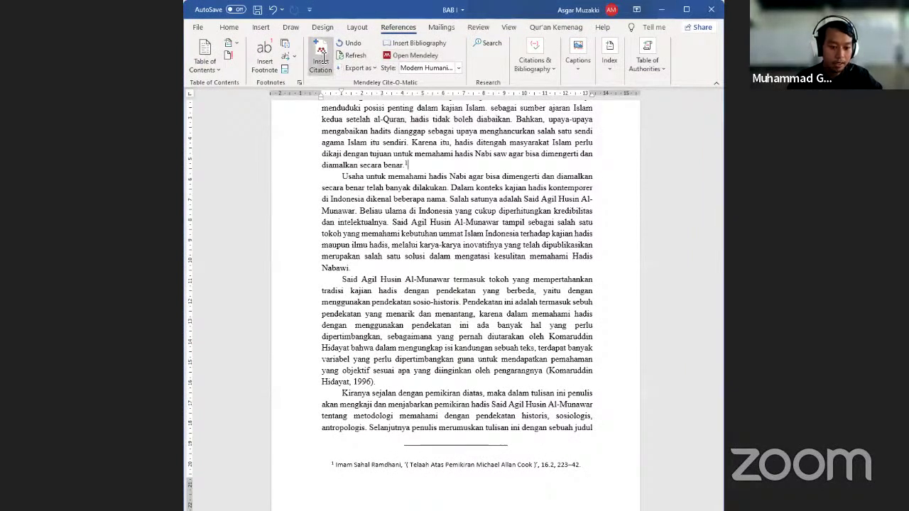
Step: Insert a Mendeley citation for "Neo-Skeptisisme Michael Cook Dan Norman Calder Terhadap Hadis Nabi Muhammad" after the second paragraph, and add a footnote after the third
left_click(388, 270)
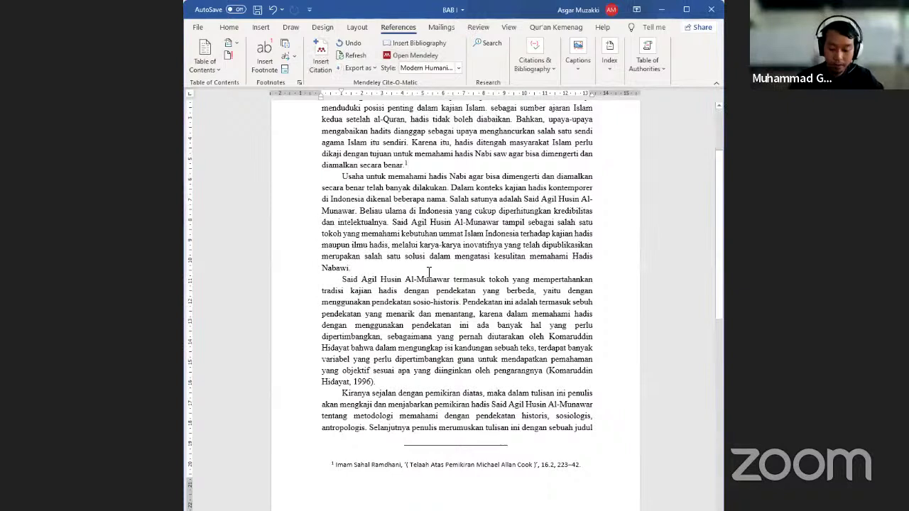
left_click(319, 65)
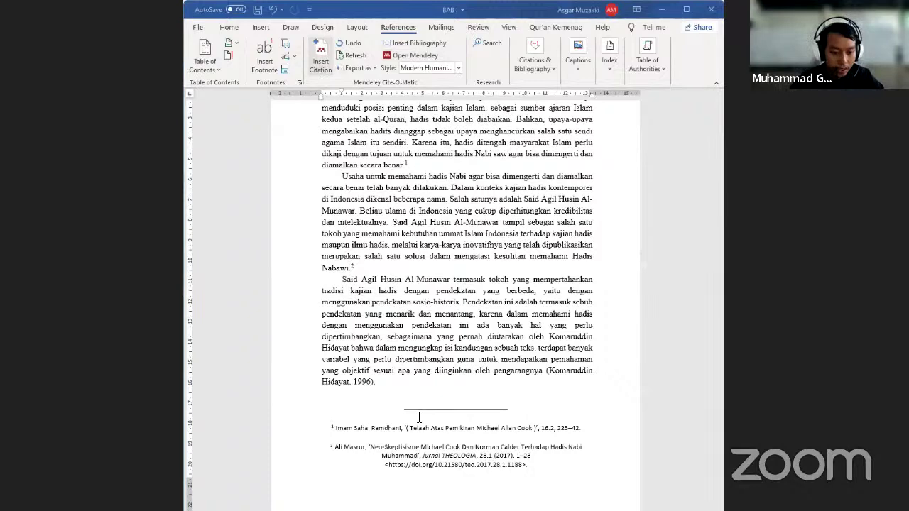
key("ctrl+alt+f")
scroll(415, 396, "up", 1)
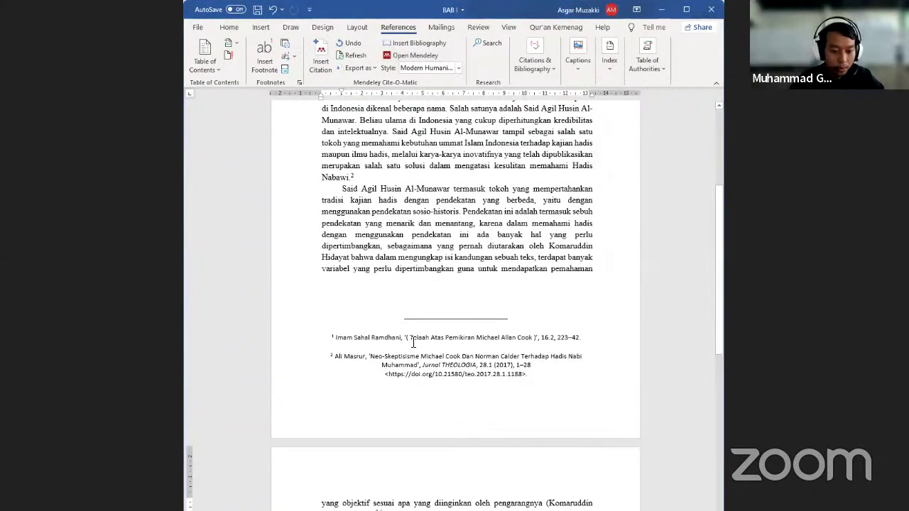
Step: Justify all the footnote text at the foot of the first page and set its font to Times New Roman
left_click(529, 375)
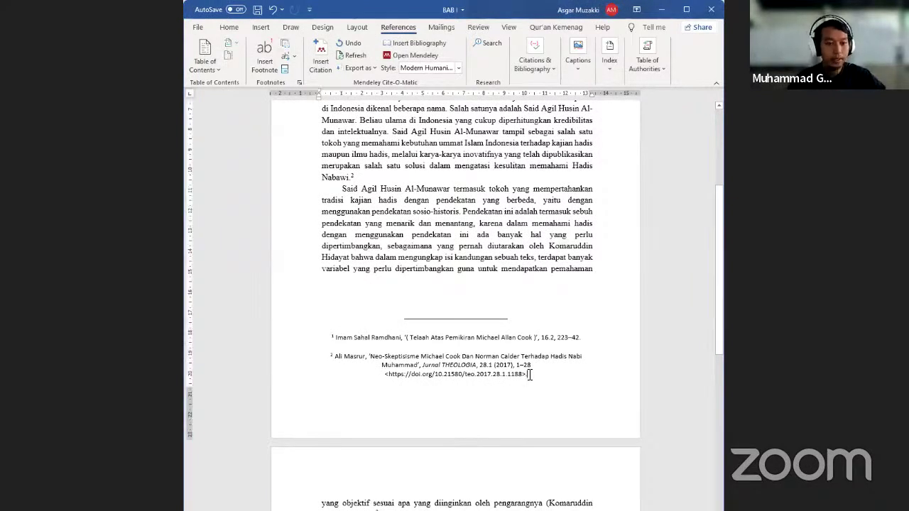
key("ctrl+a")
left_click(228, 29)
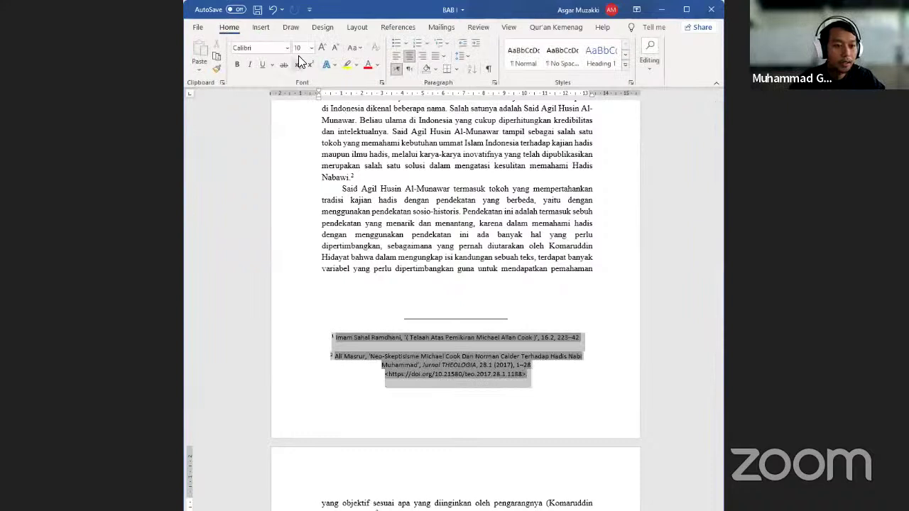
left_click(409, 57)
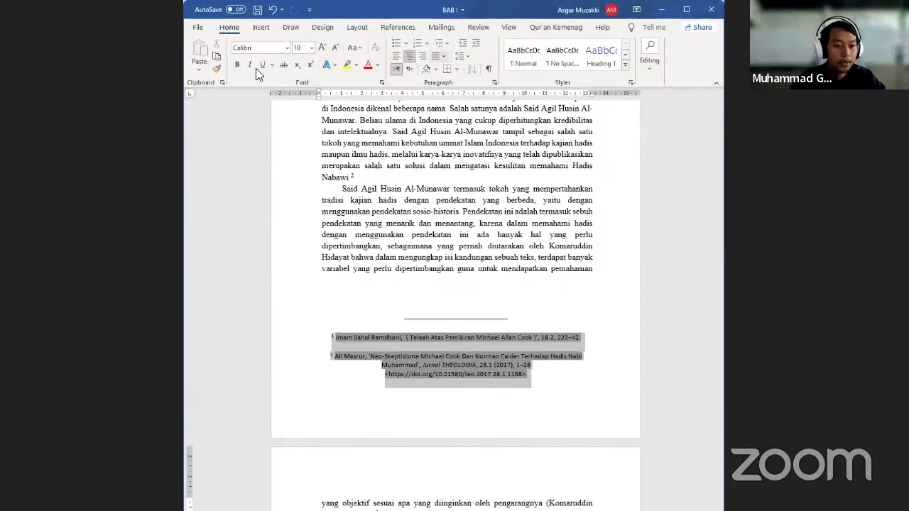
key("ctrl+j")
left_click(287, 48)
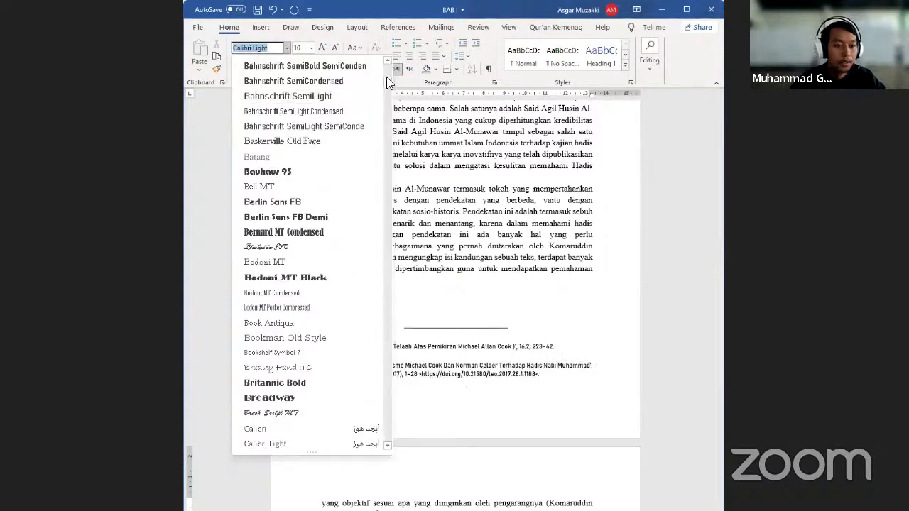
scroll(326, 96, "up", 5)
left_click(304, 112)
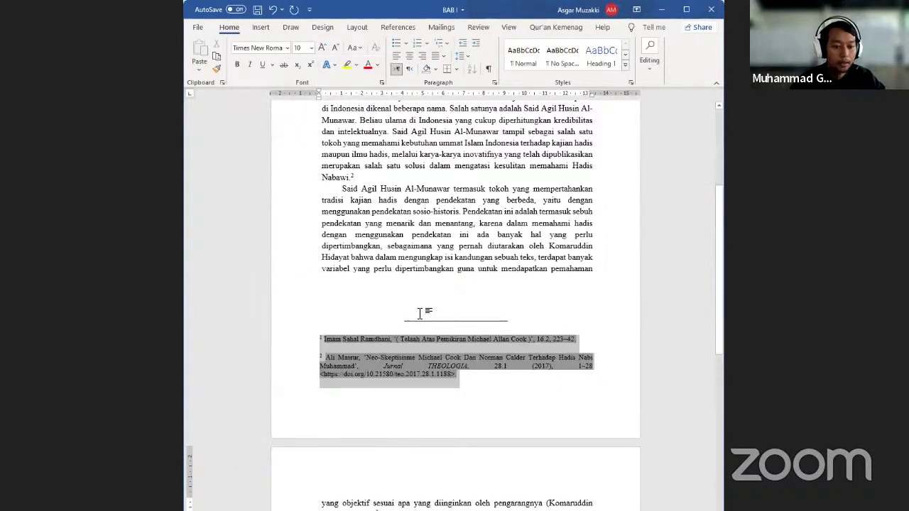
Step: Insert two blank lines above the DAFTAR PUSTAKA heading to separate it from the last body paragraph
scroll(398, 305, "down", 3)
scroll(390, 294, "down", 2)
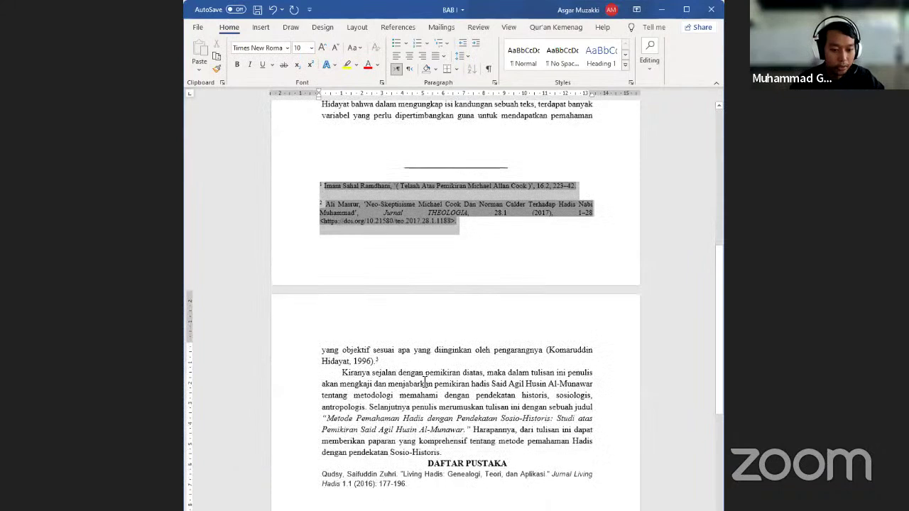
scroll(439, 334, "down", 3)
scroll(434, 360, "down", 2)
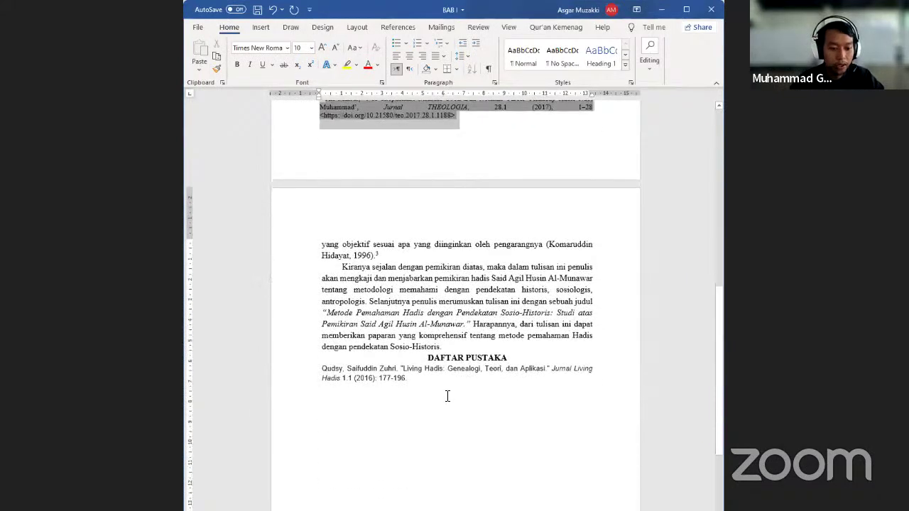
left_click(419, 385)
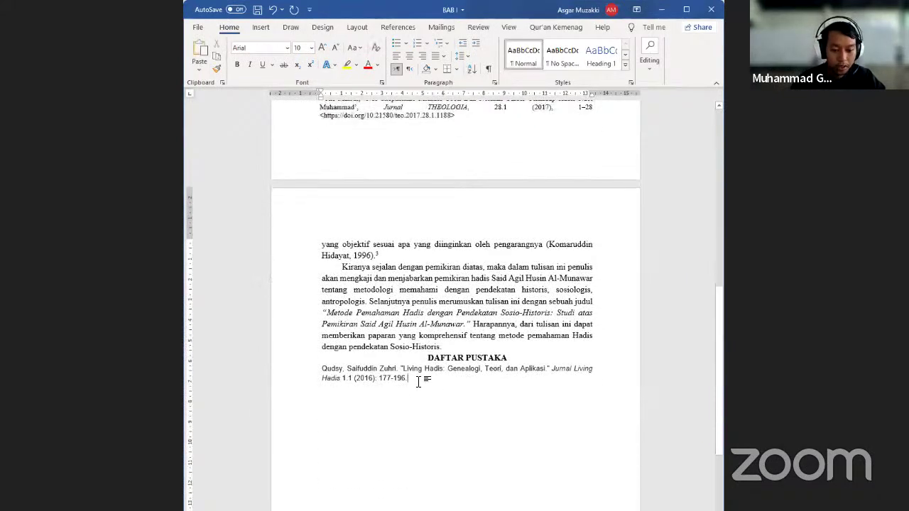
left_click(427, 358)
key("Return")
key("Return")
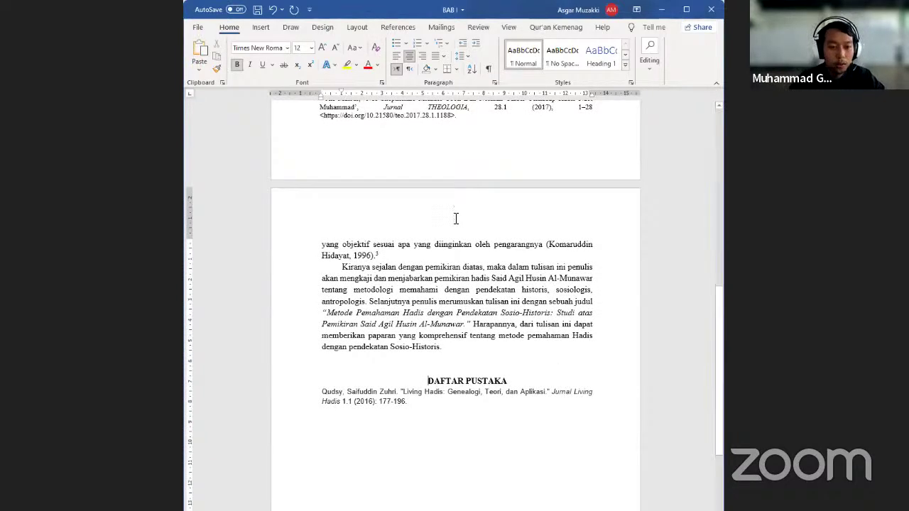
scroll(456, 218, "up", 1)
scroll(456, 219, "up", 3)
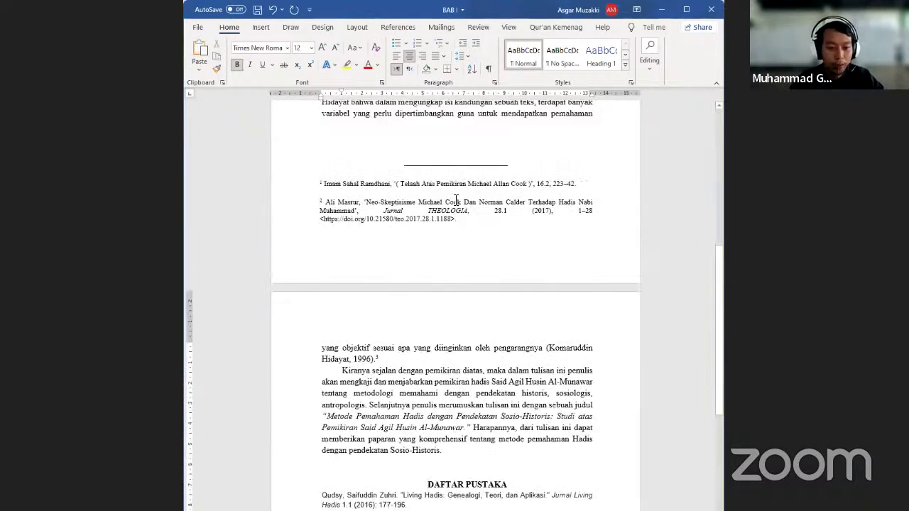
scroll(456, 216, "up", 3)
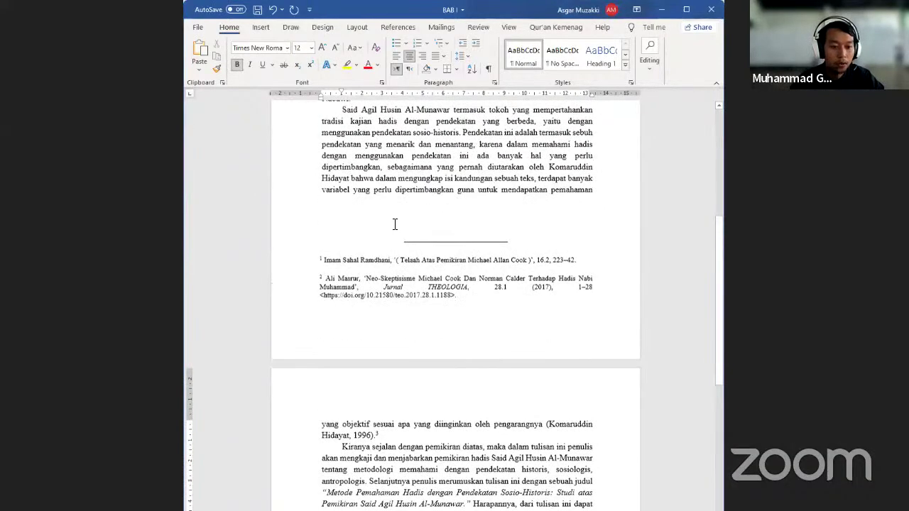
scroll(412, 226, "down", 9)
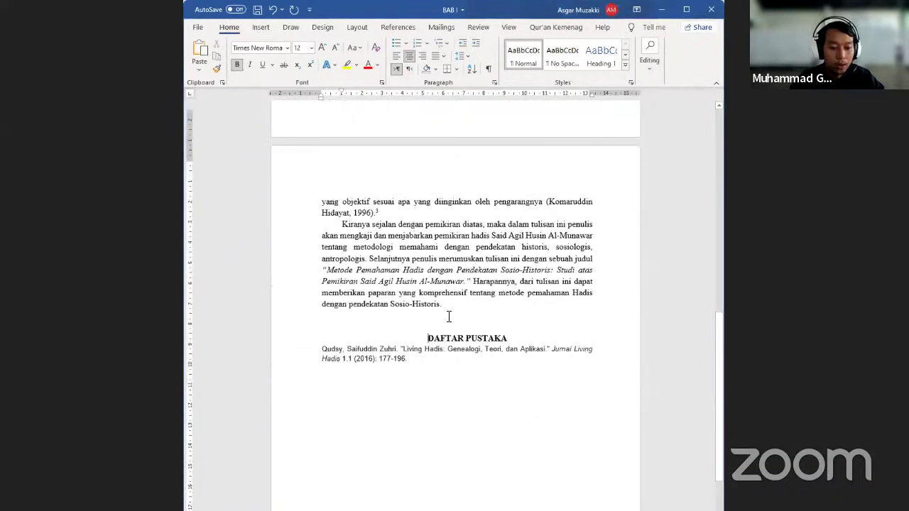